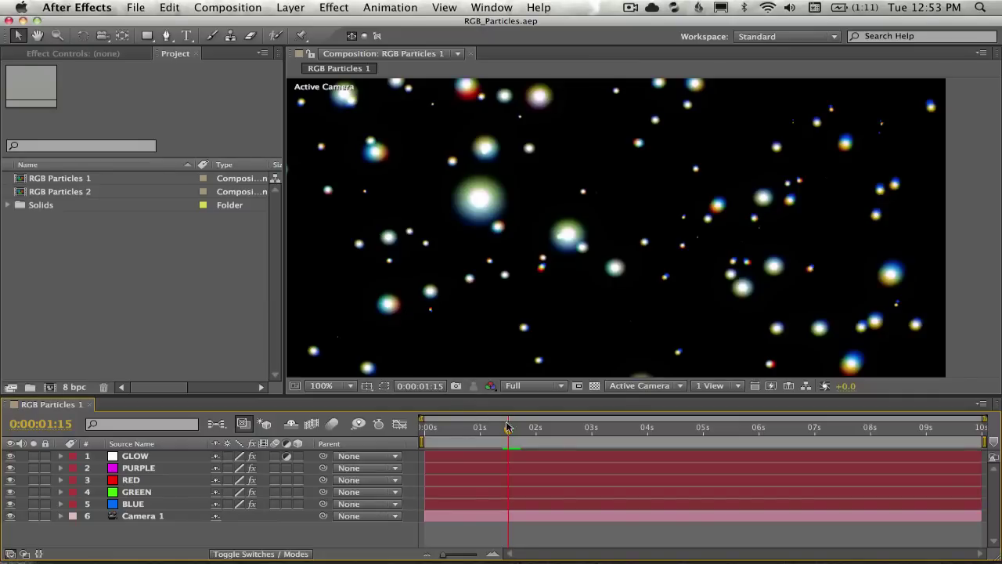
Move the RGB Particles 1 playhead back to 0:00:01:13.
drag(507, 427, 505, 430)
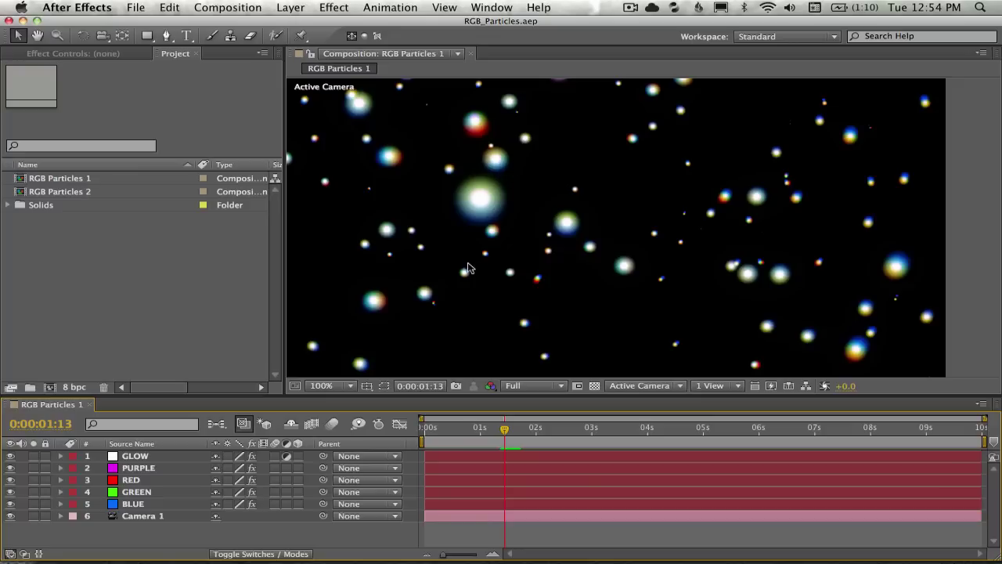
Switch to Media Encoder and remove the finished RGB Particles 1 job, confirming with Yes.
key(super+Tab)
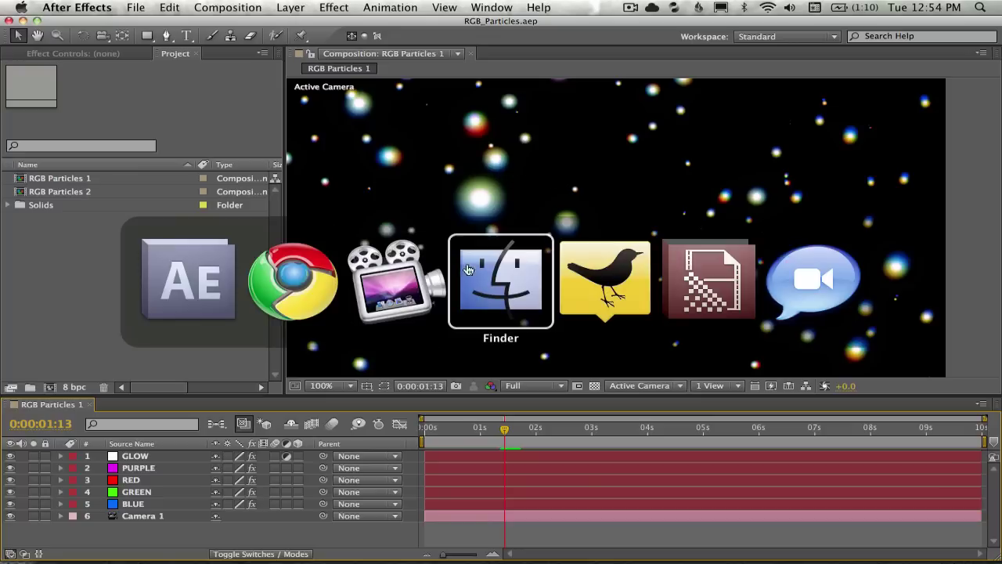
click(676, 275)
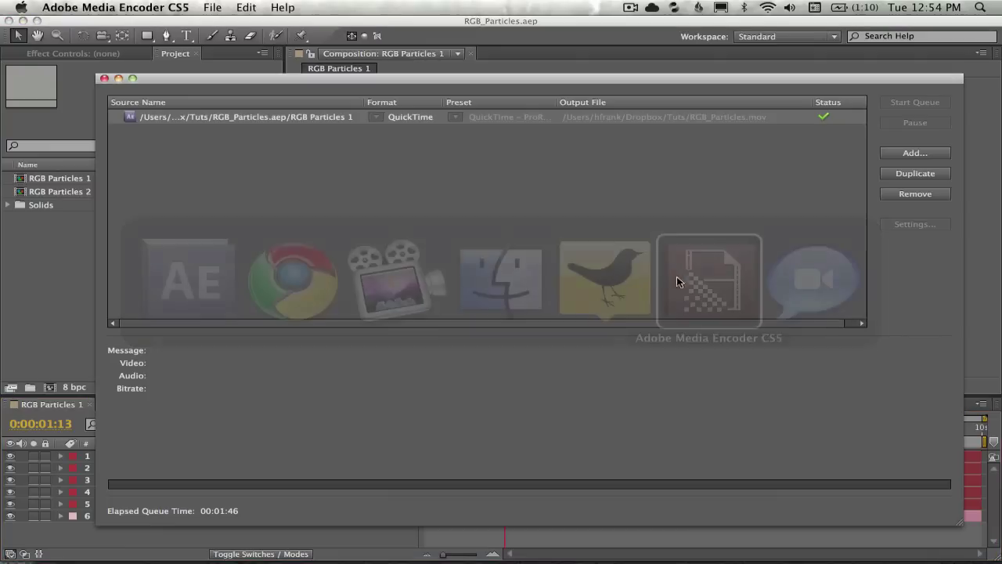
click(291, 118)
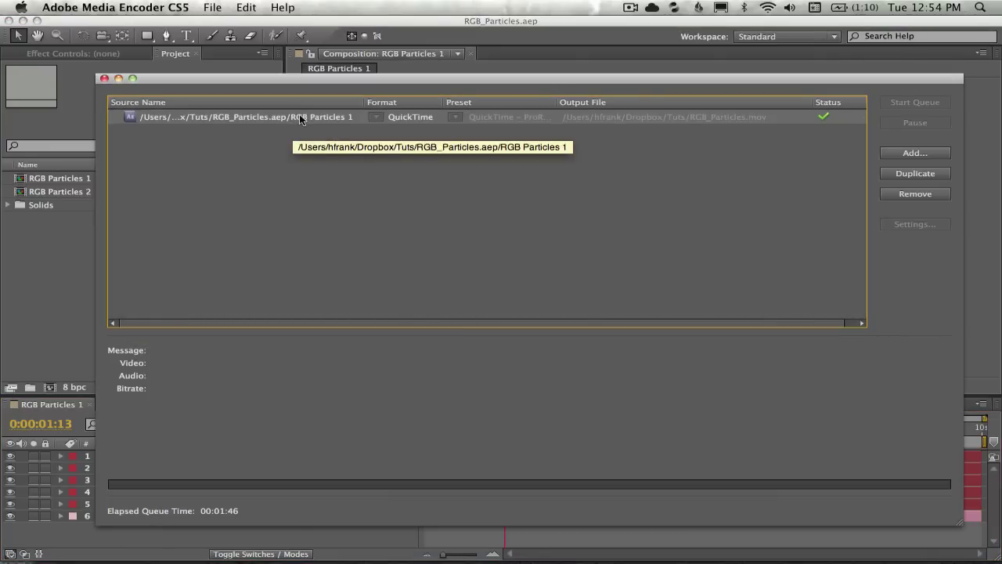
click(900, 194)
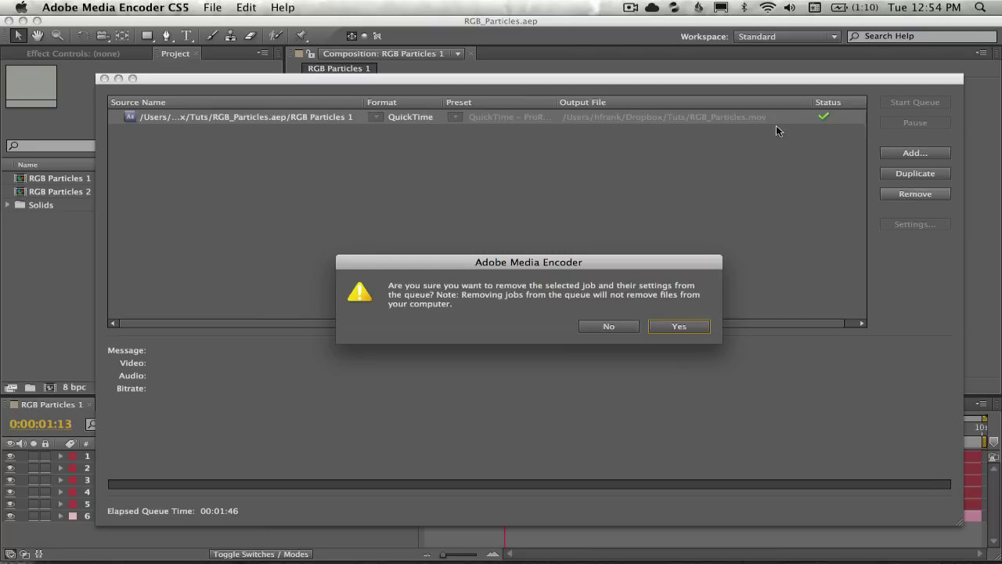
click(685, 326)
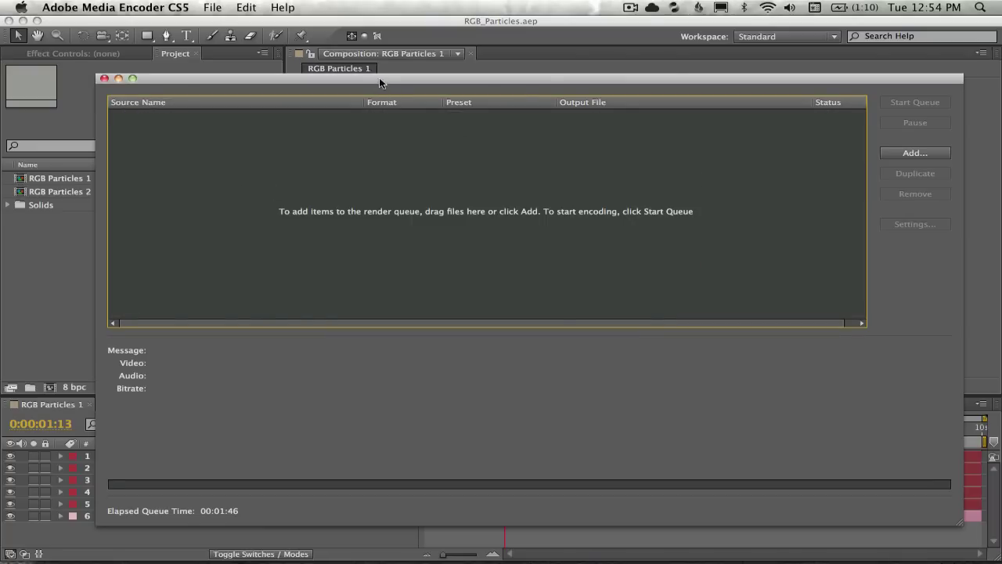
drag(380, 80, 362, 66)
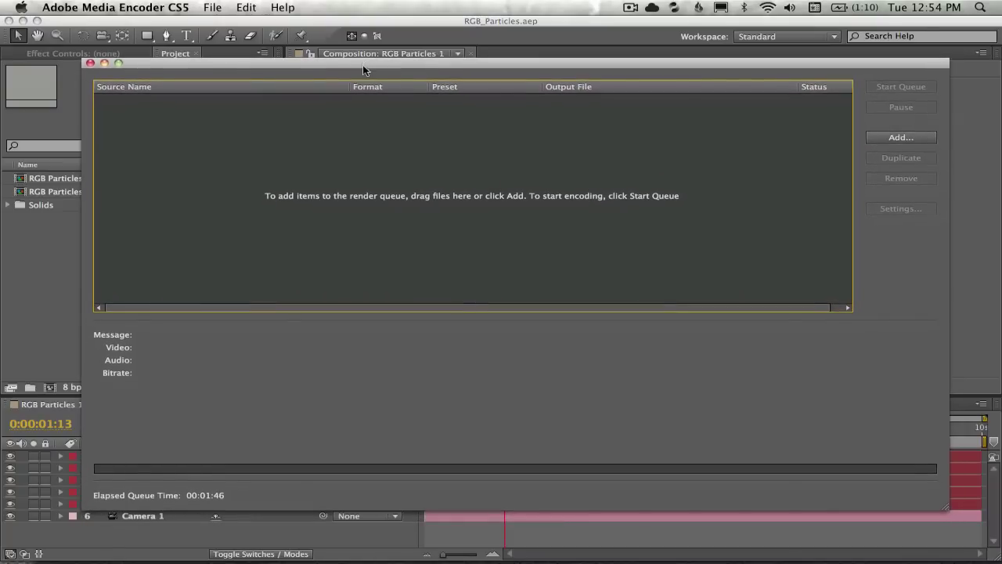
Add the RGB Particles 1 composition from Tuts/RGB_Particles.aep through File > Add After Effects Composition.
click(209, 7)
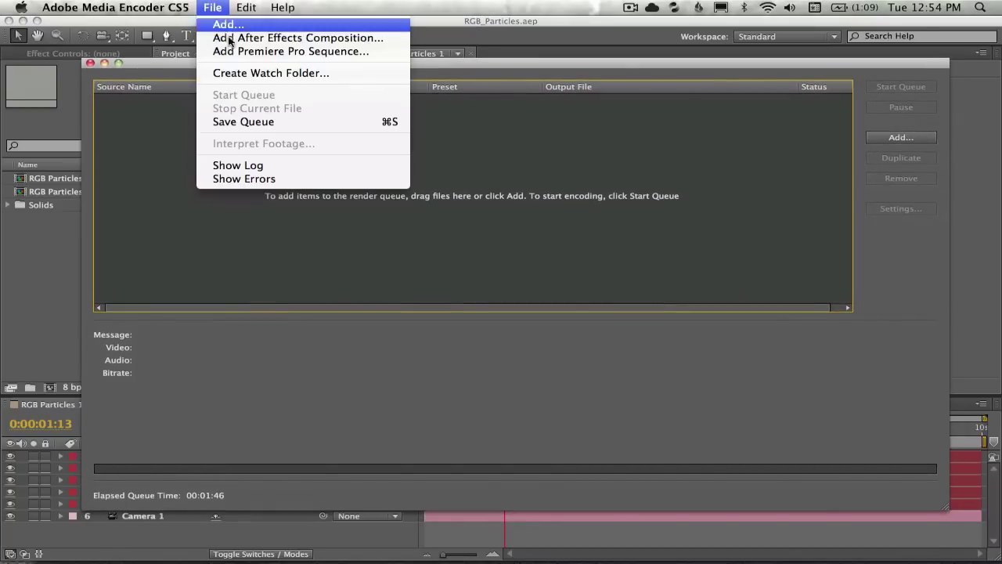
click(270, 39)
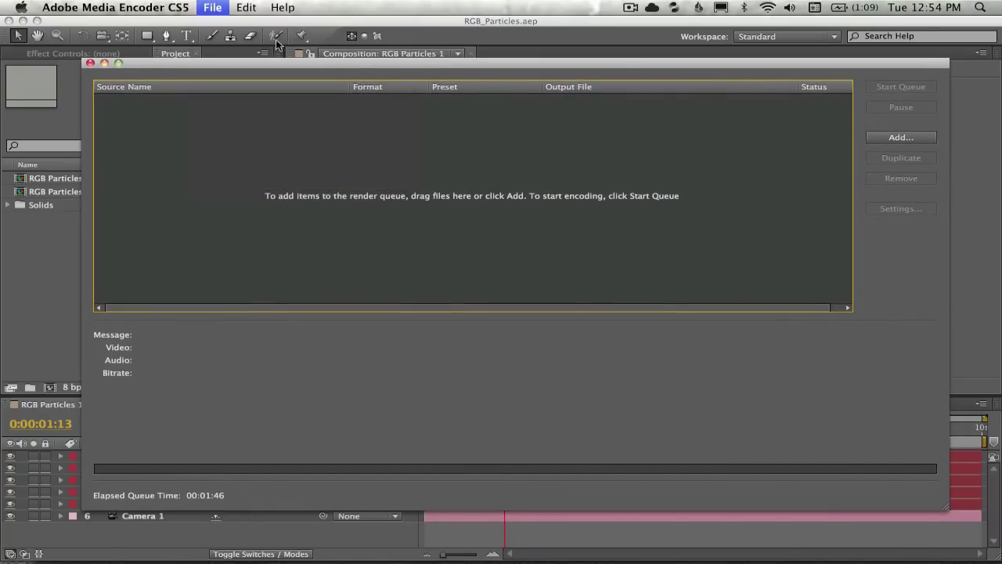
drag(602, 135, 546, 117)
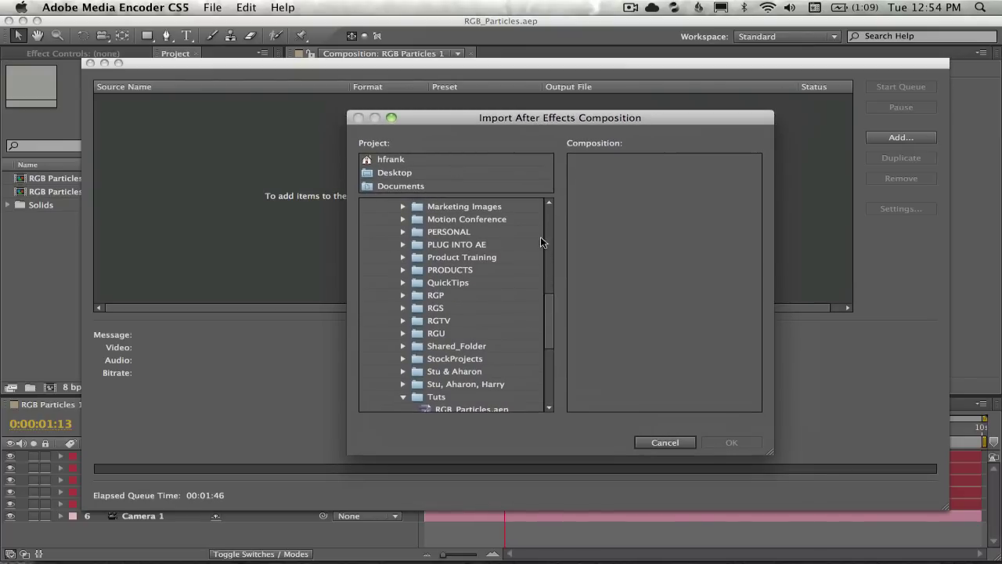
drag(548, 312, 546, 344)
click(450, 305)
click(463, 318)
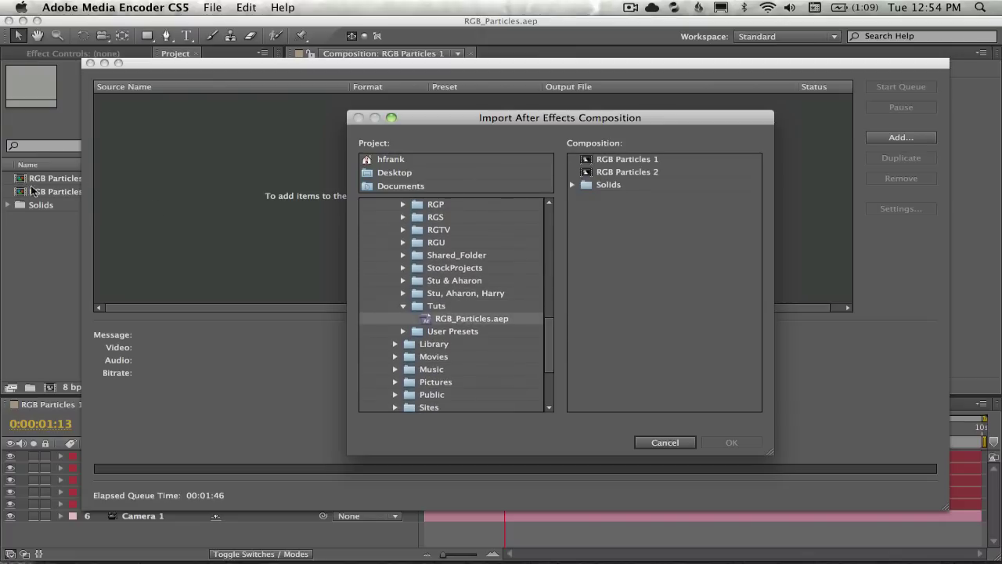
click(618, 160)
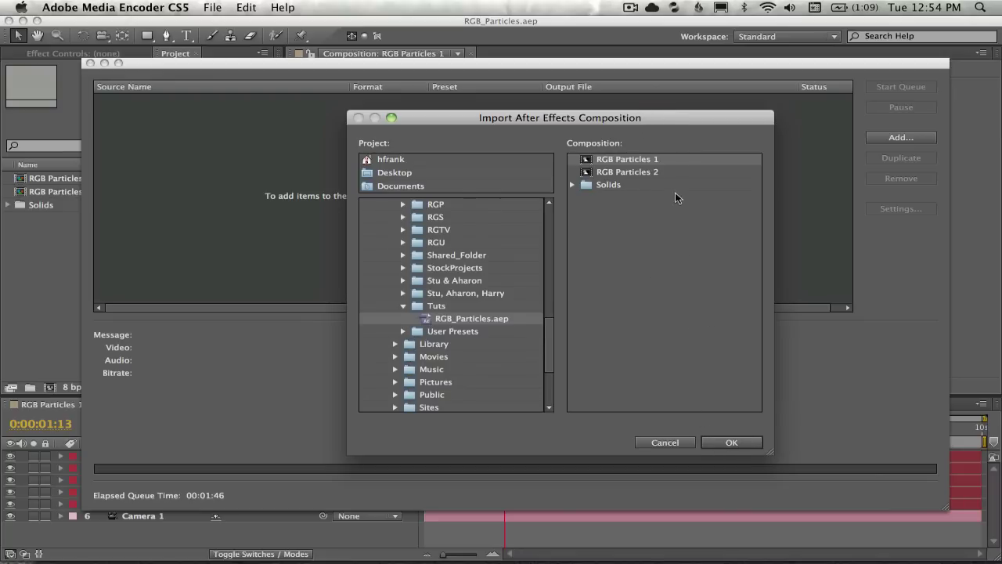
click(721, 441)
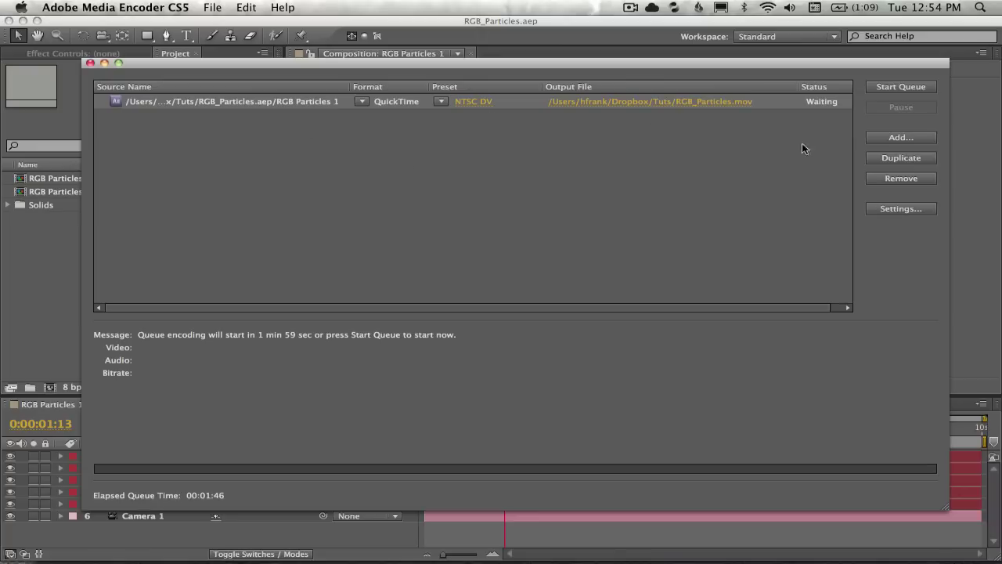
Queue RGB Particles 2 from RGB_Particles.aep as a second After Effects composition job.
click(213, 7)
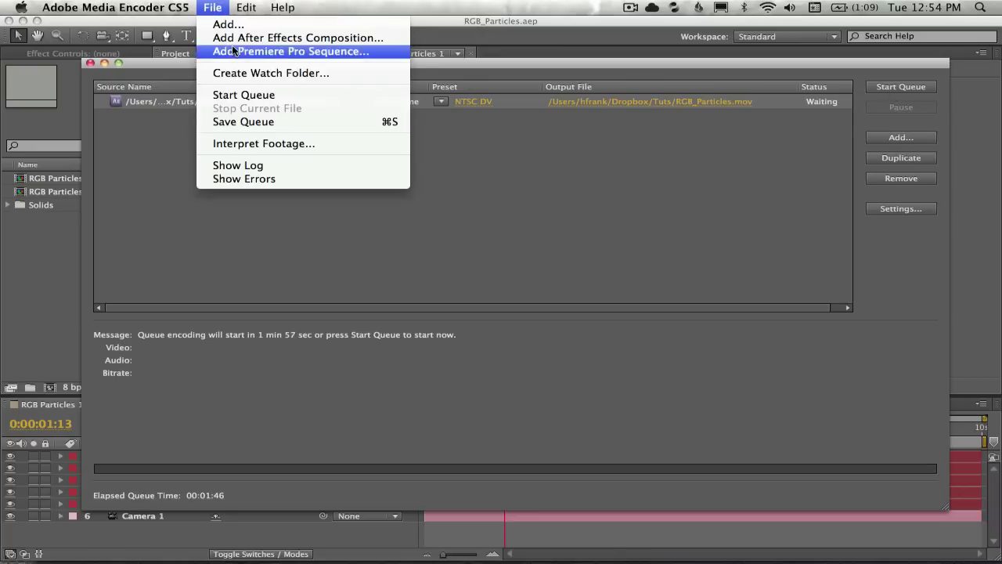
click(282, 36)
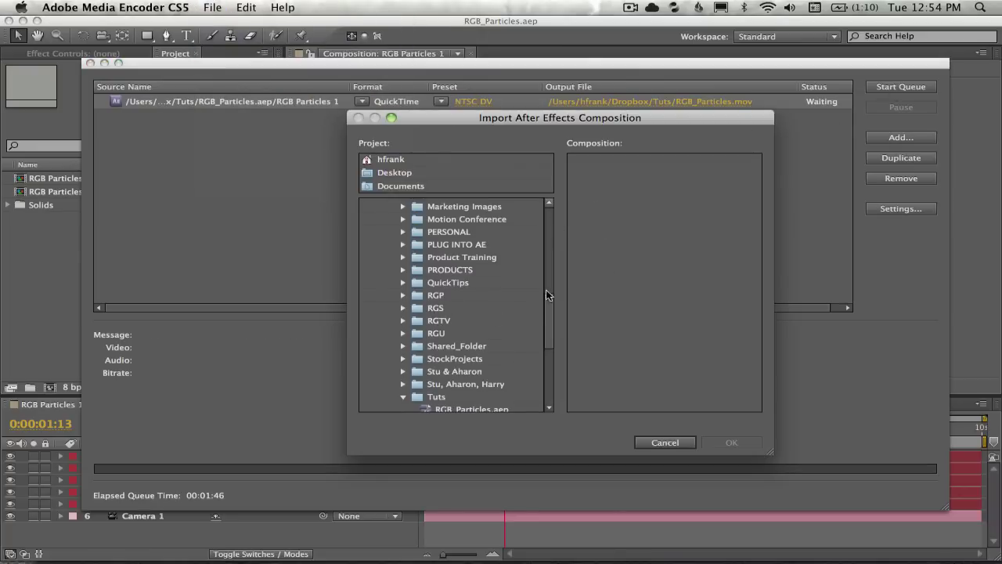
scroll(548, 295, down, 5)
click(515, 279)
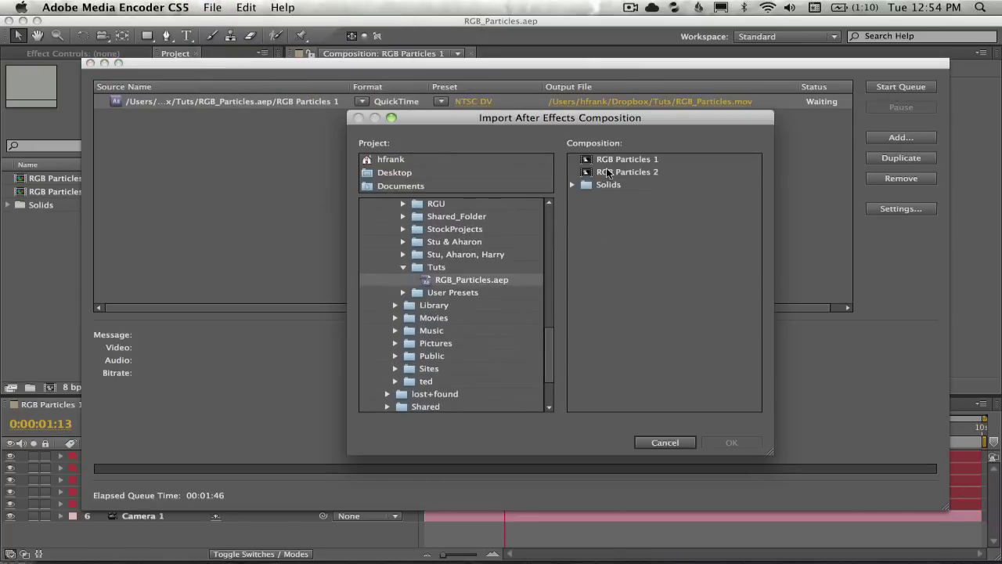
click(607, 171)
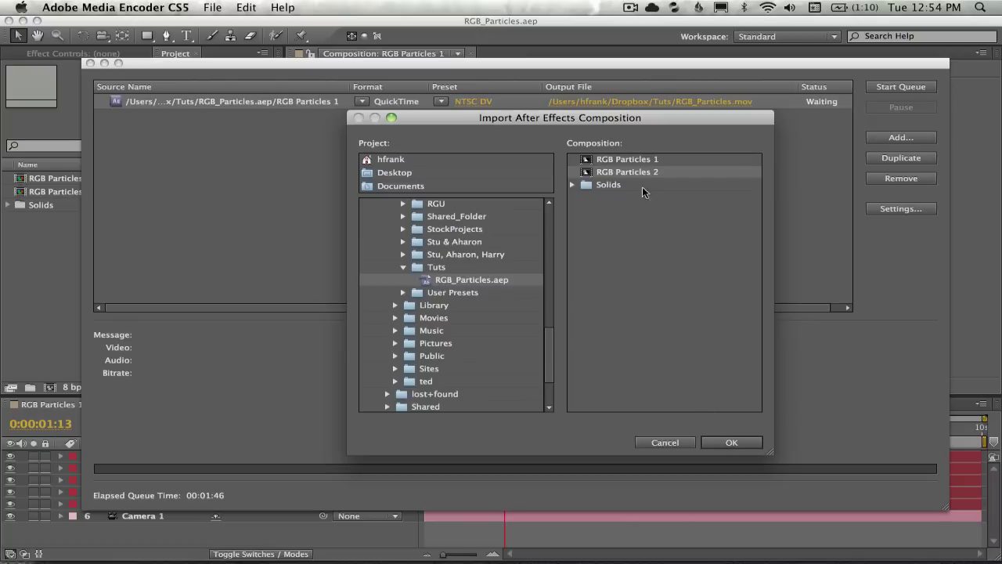
click(730, 443)
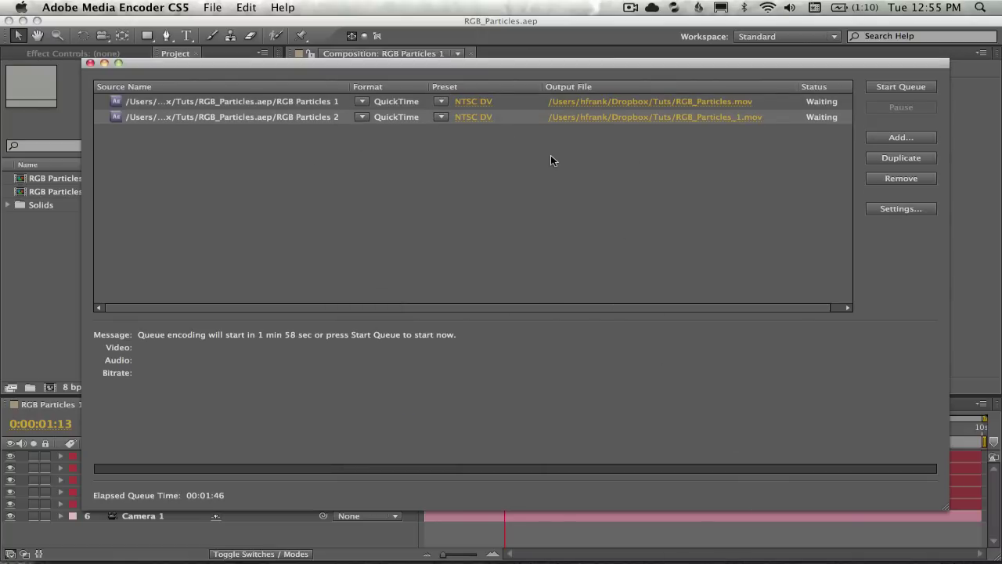
Apply the NTSC DV Widescreen preset to both queued jobs, then select all jobs again.
click(271, 172)
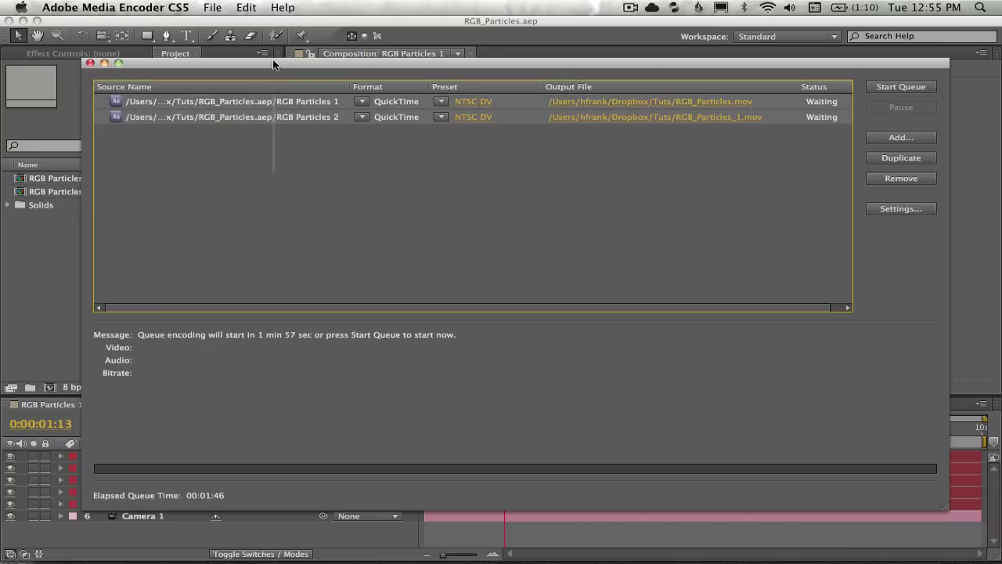
click(440, 102)
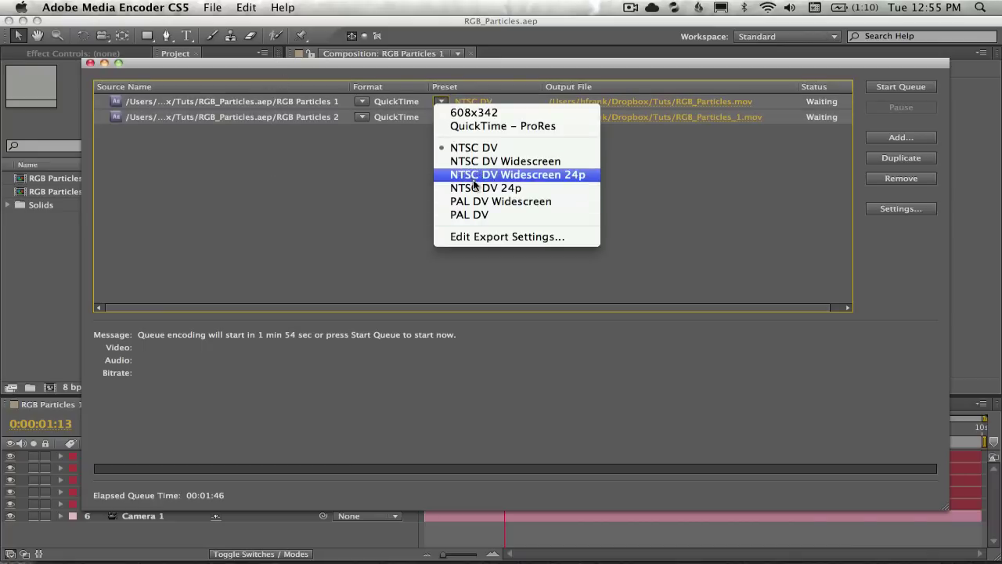
click(495, 172)
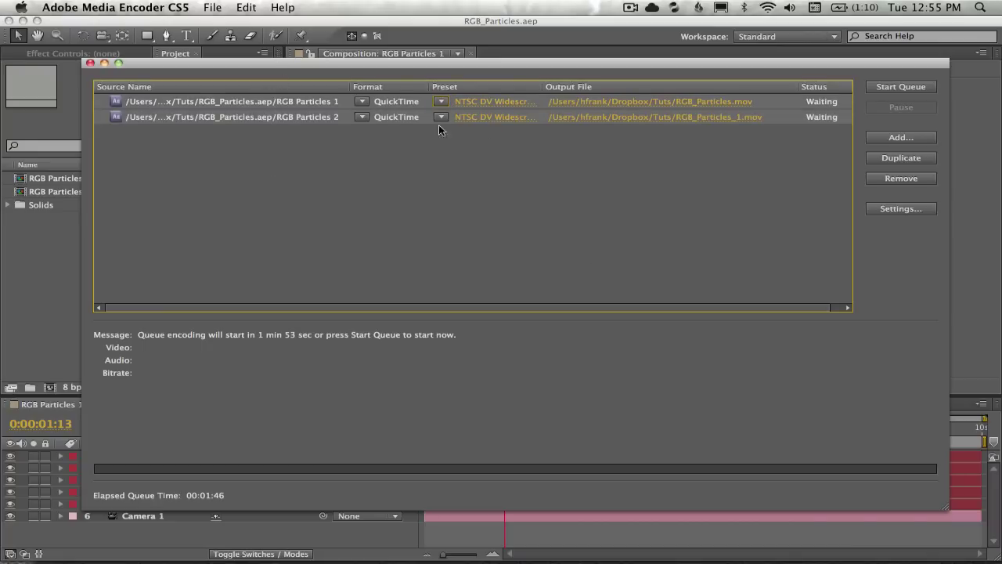
click(392, 158)
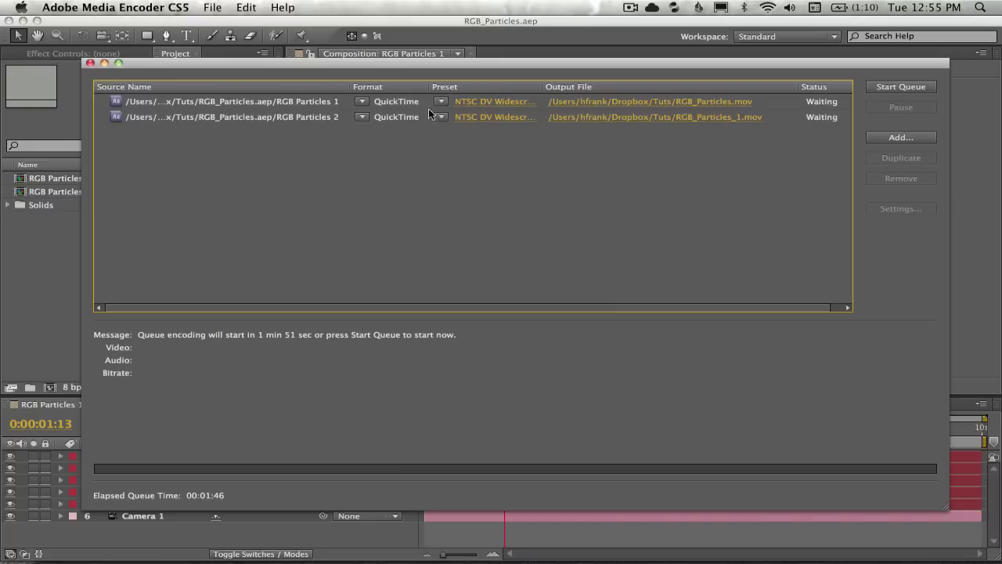
key(super+a)
Set the first queued item's output format to QuickTime.
click(362, 101)
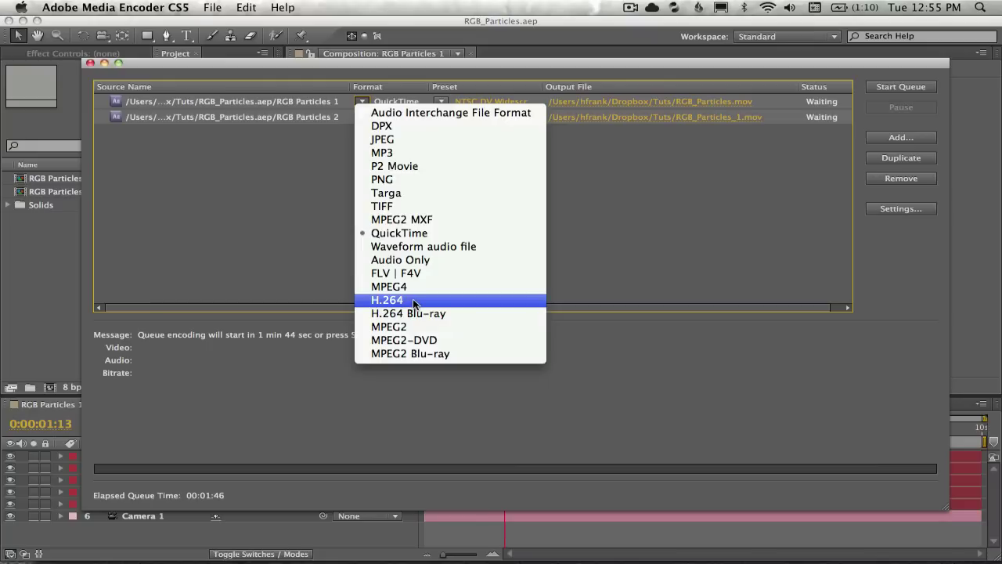
click(384, 87)
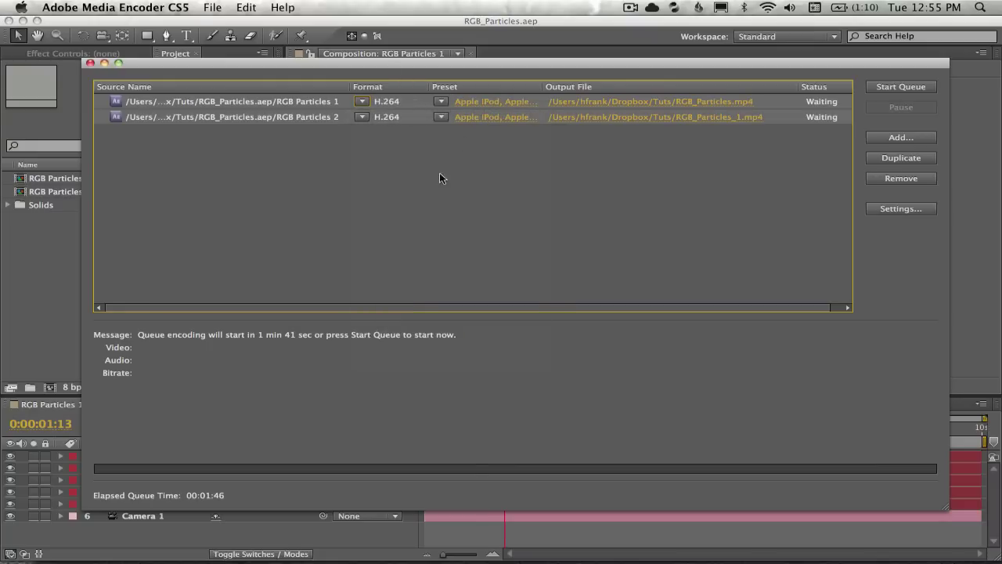
click(441, 101)
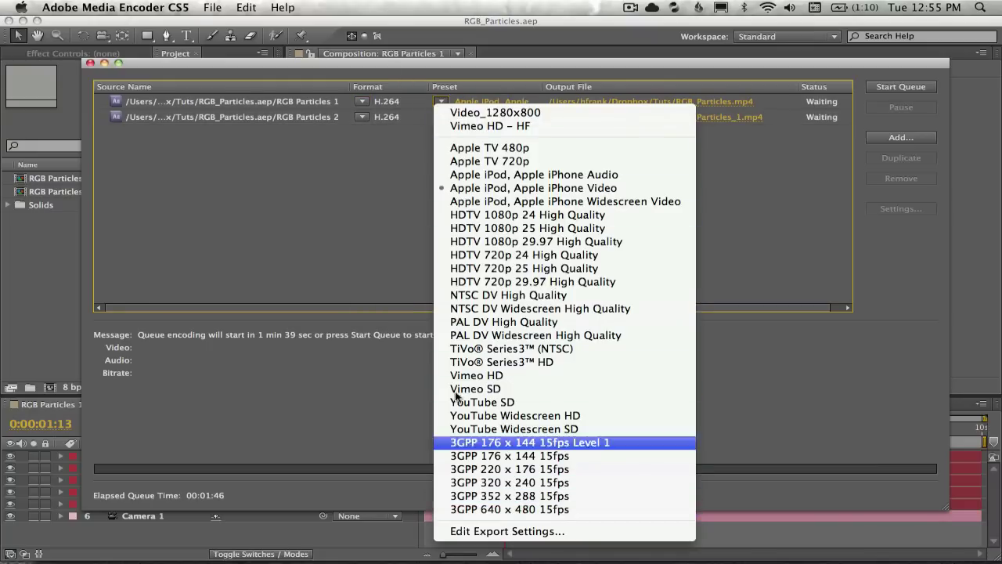
click(347, 218)
click(360, 101)
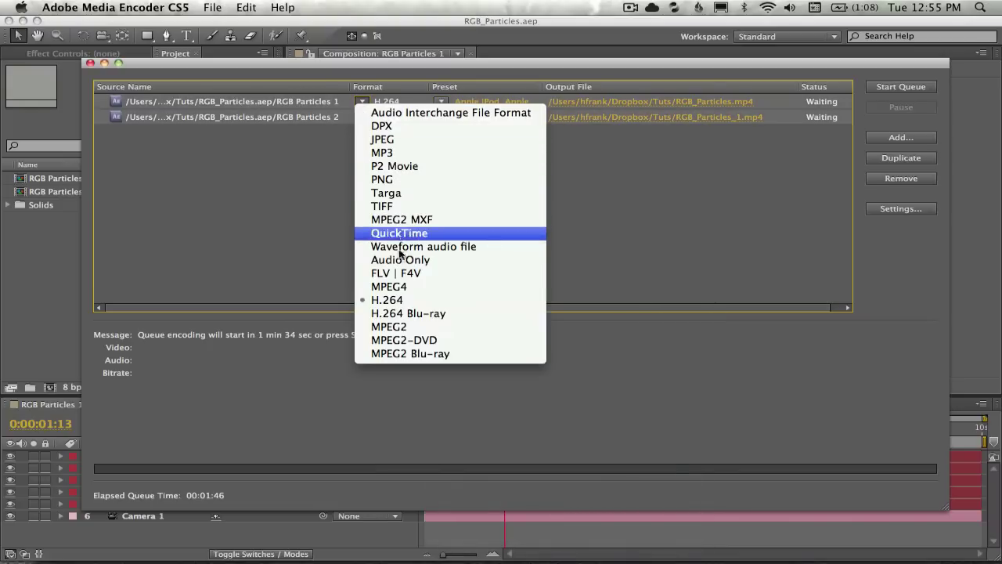
click(399, 233)
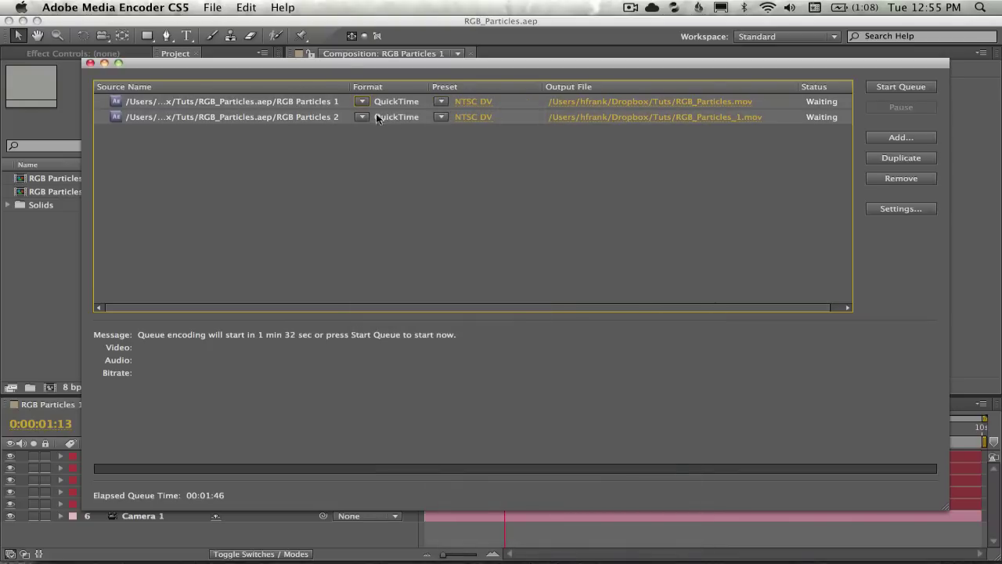
Open the first item's export settings and choose the QuickTime – ProRes preset.
click(472, 101)
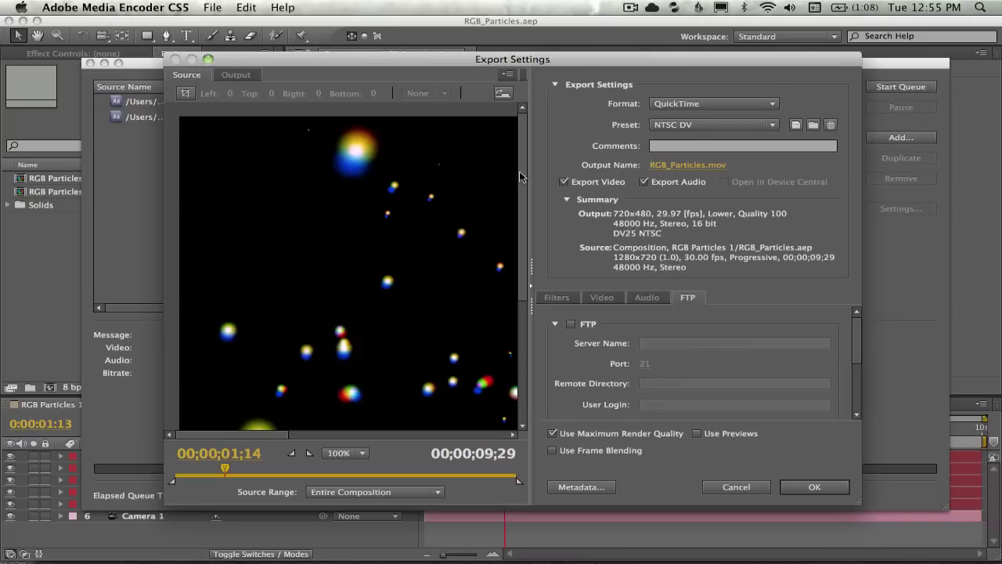
click(670, 126)
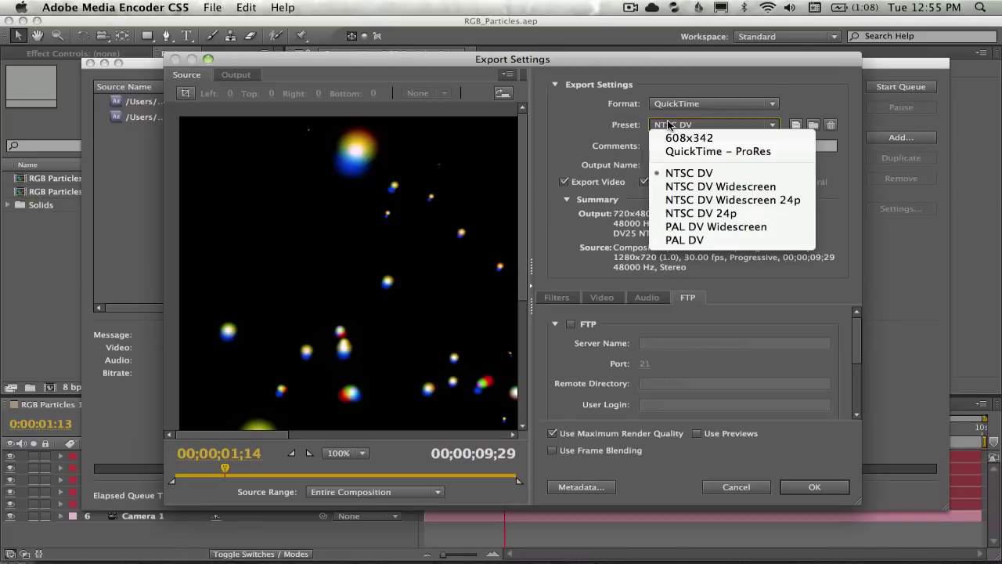
click(699, 156)
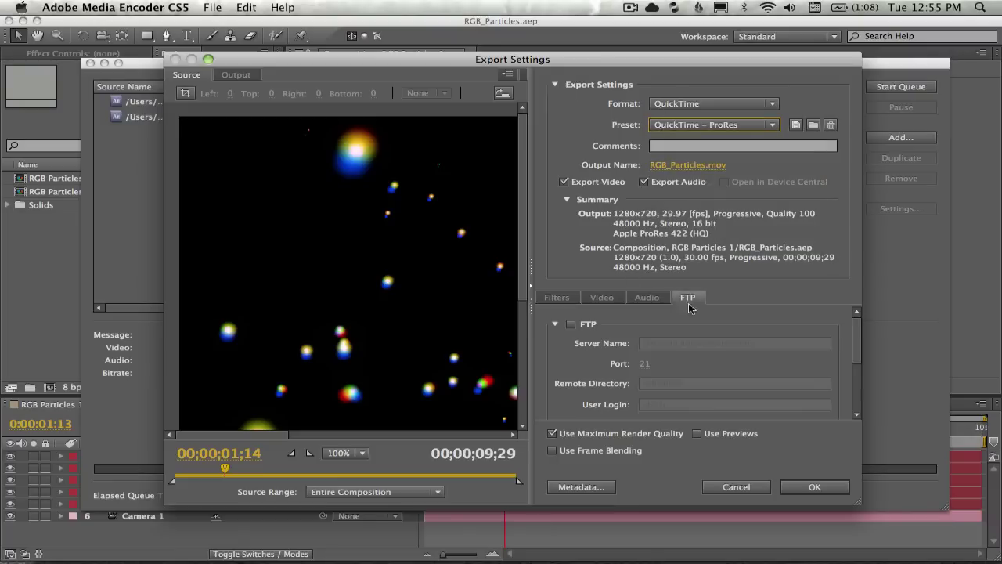
On the Video tab, confirm Apple ProRes 422 (HQ), Progressive field type and Square Pixels.
click(601, 297)
click(728, 348)
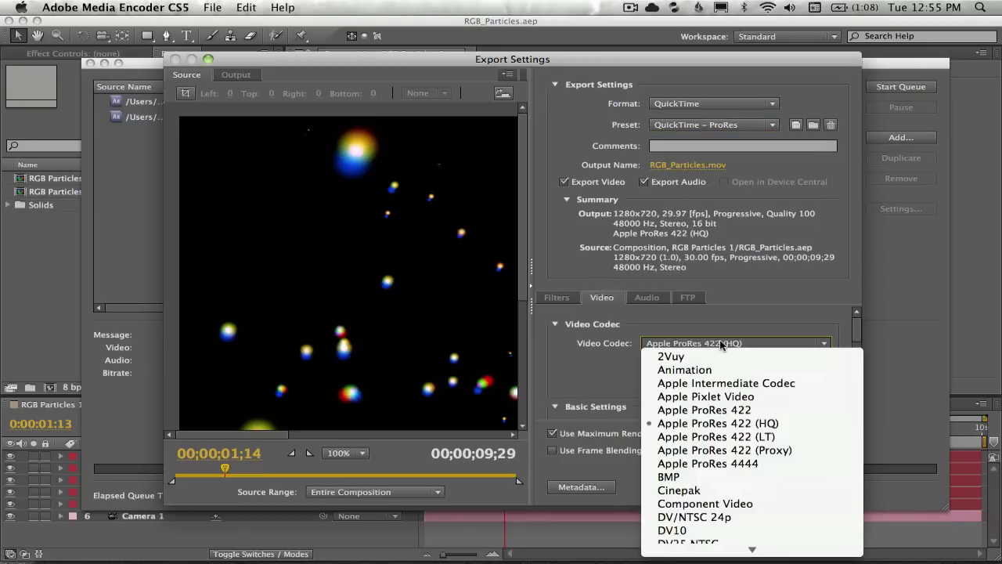
click(693, 430)
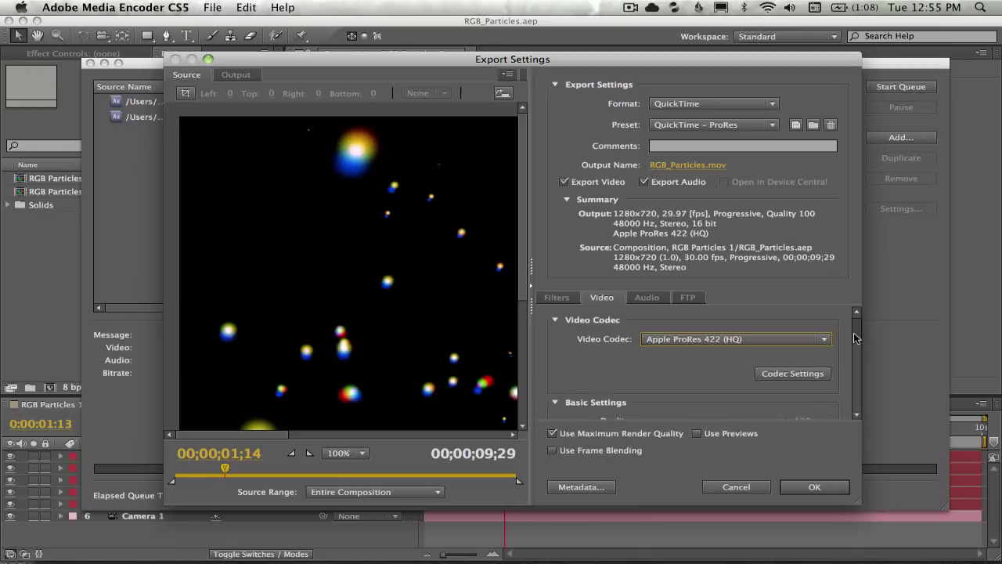
drag(856, 329, 854, 377)
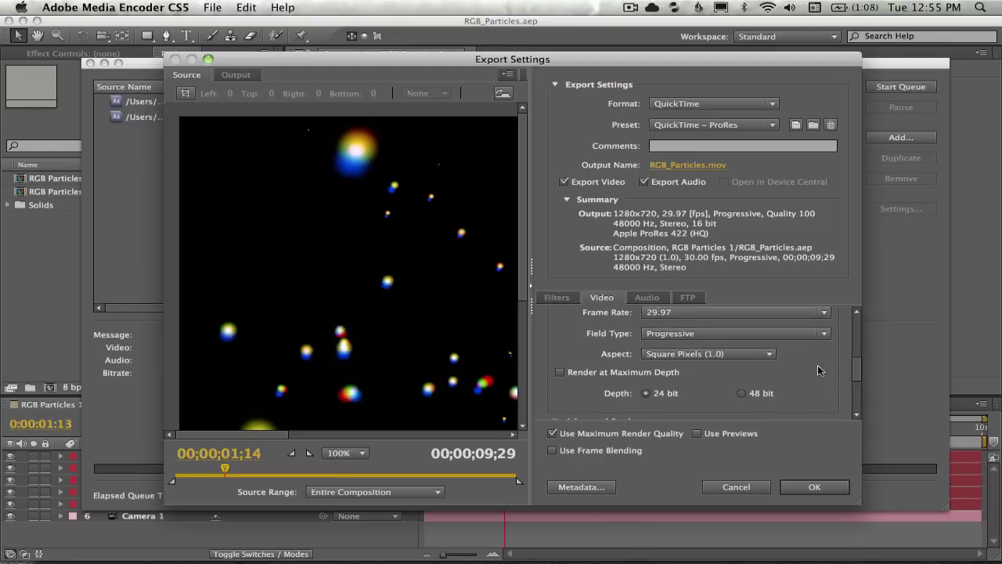
click(719, 333)
click(719, 338)
click(678, 354)
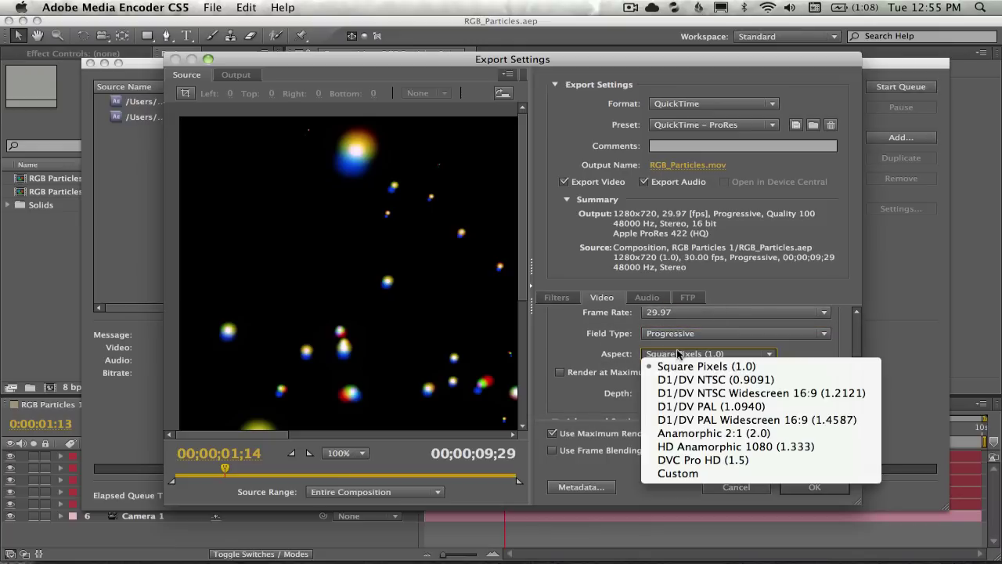
click(699, 288)
Recheck the QuickTime – ProRes preset and confirm the field type stays Progressive.
click(708, 125)
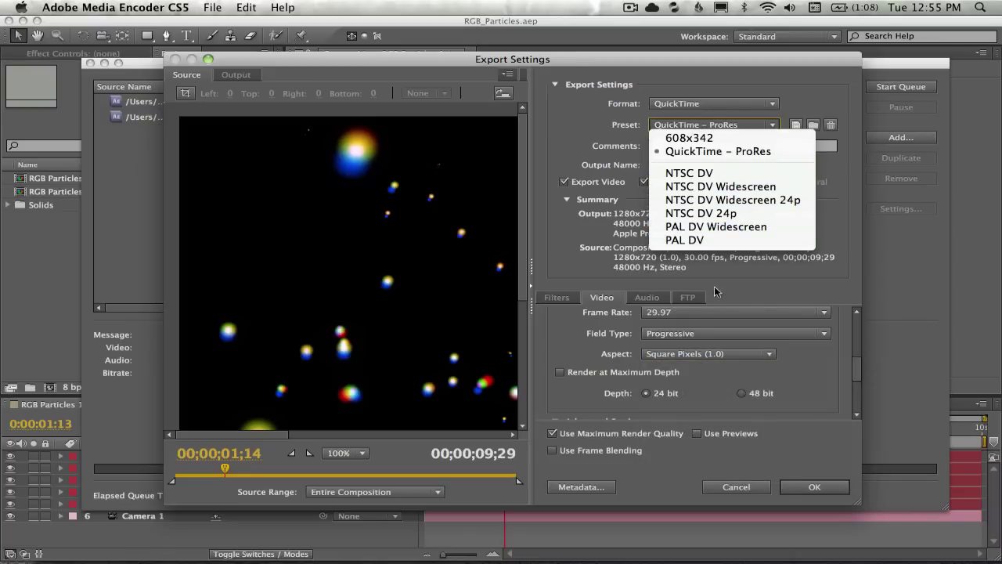
click(822, 379)
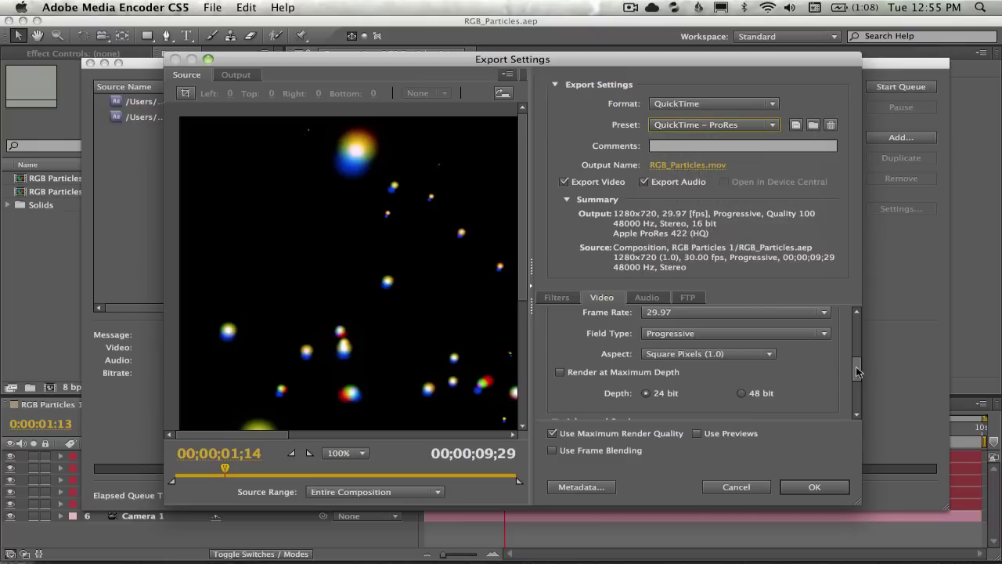
scroll(859, 382, down, 3)
drag(858, 382, 787, 368)
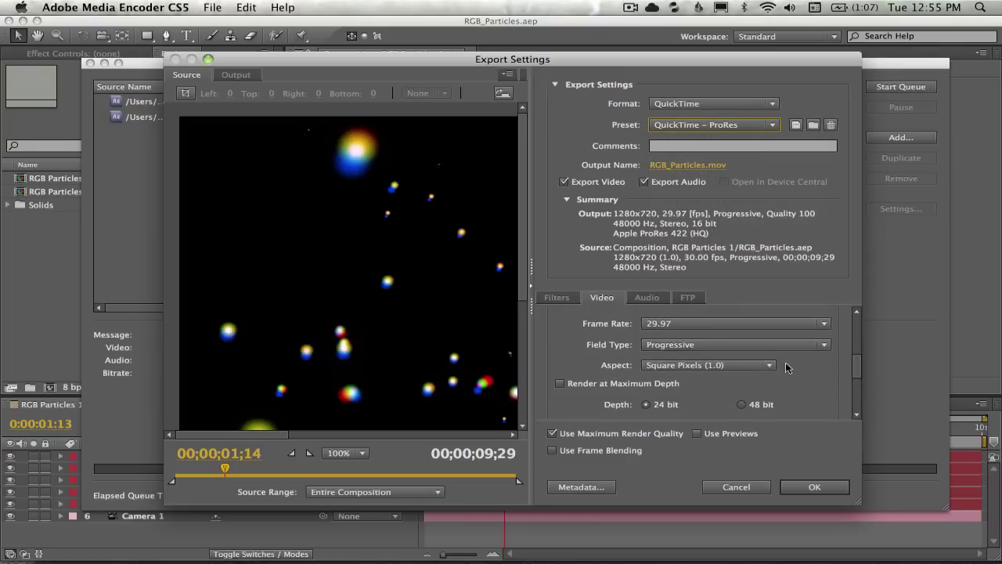
click(663, 345)
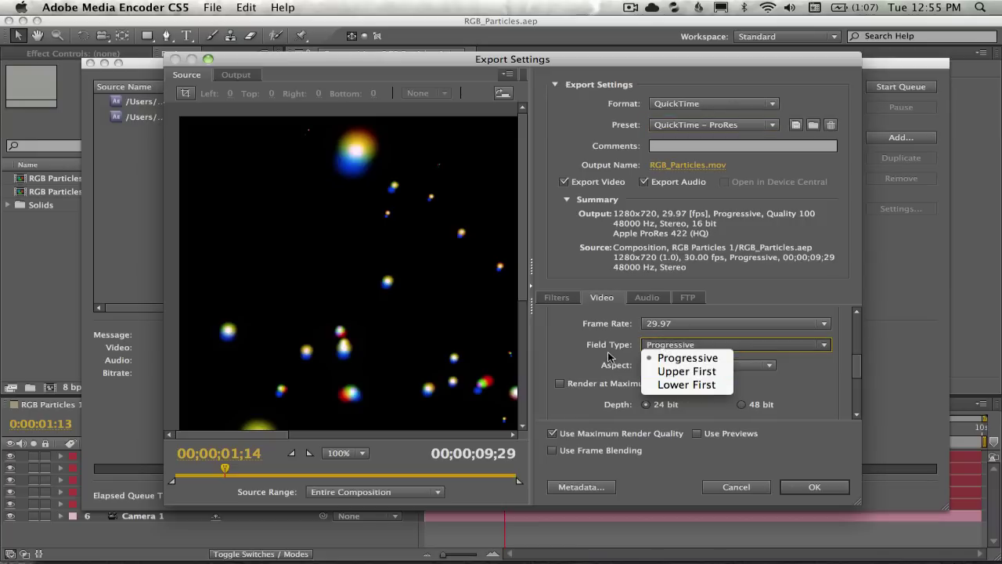
click(609, 356)
click(658, 344)
click(691, 397)
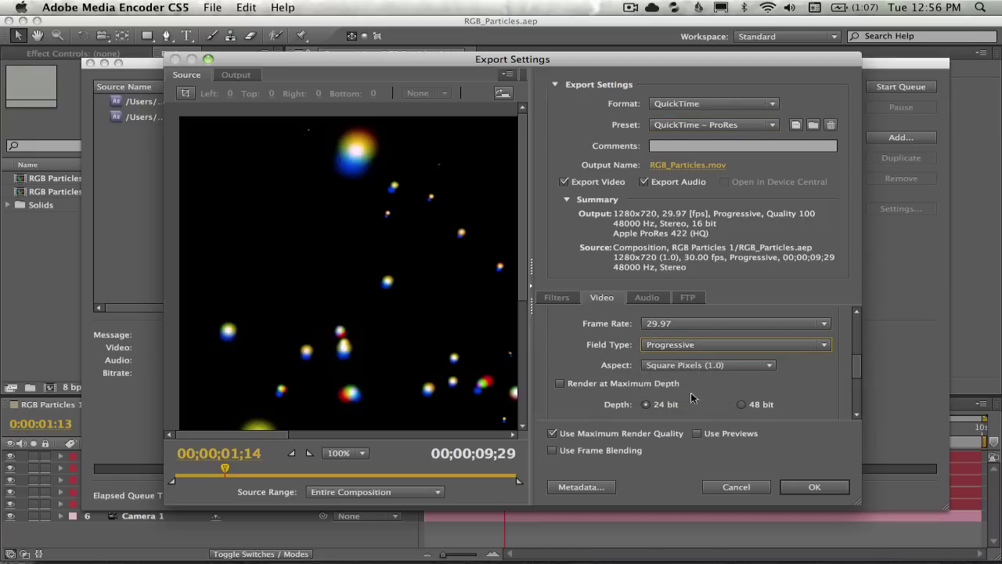
Cancel the export settings and apply the QuickTime – ProRes preset to the queued jobs.
click(739, 488)
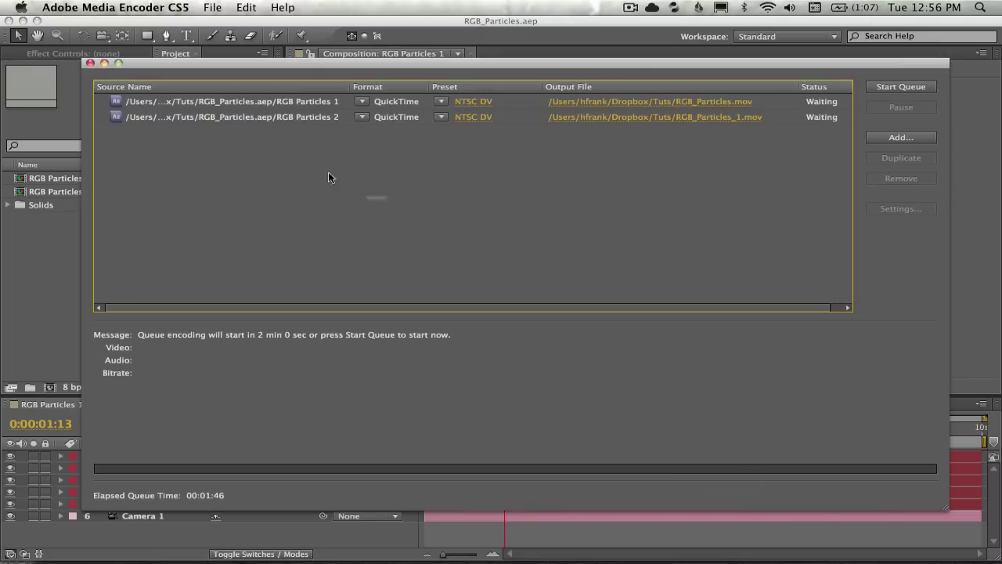
click(440, 101)
click(540, 125)
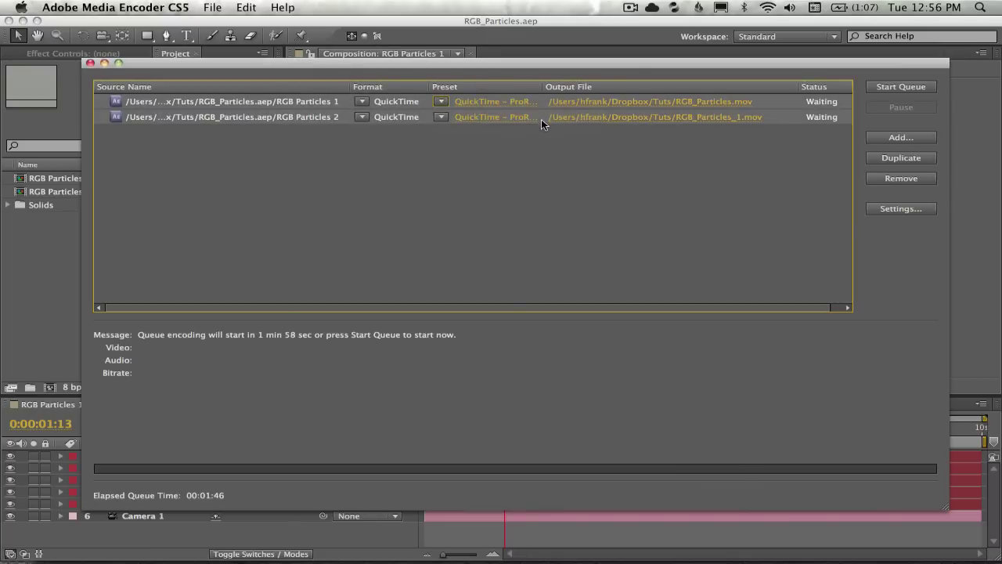
click(652, 201)
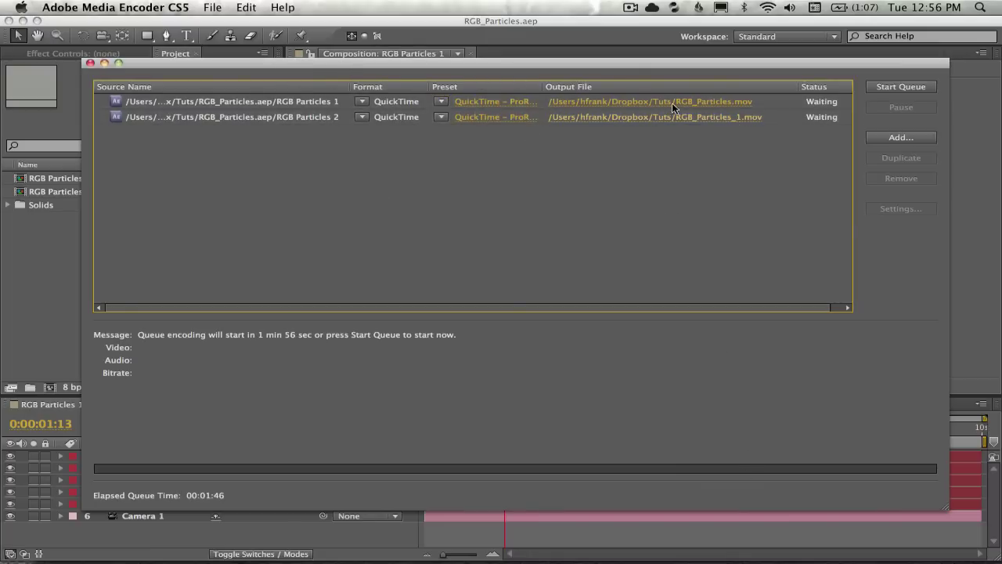
Review the second item's output and export settings unchanged, then start encoding and return to After Effects.
click(697, 117)
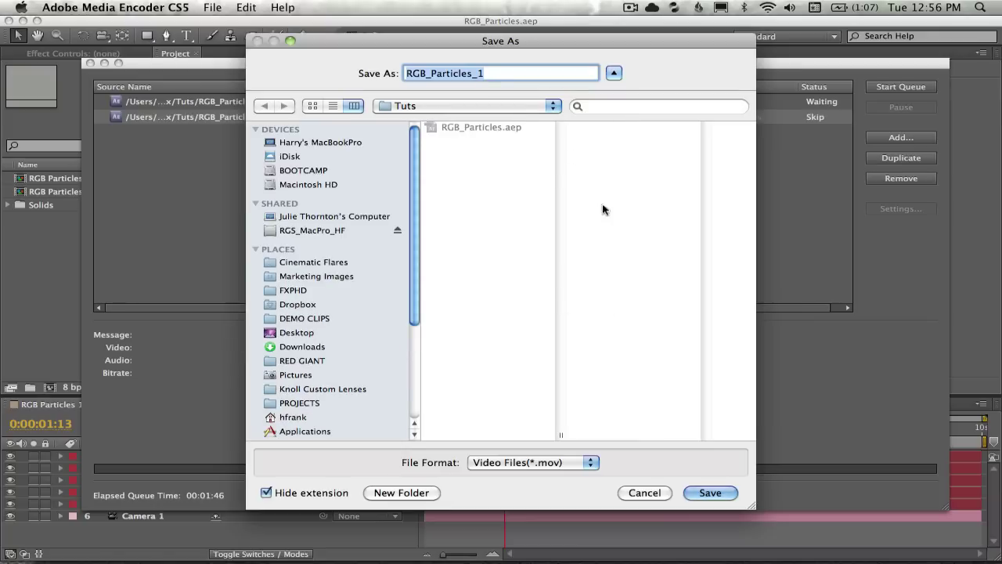
key(Escape)
click(480, 116)
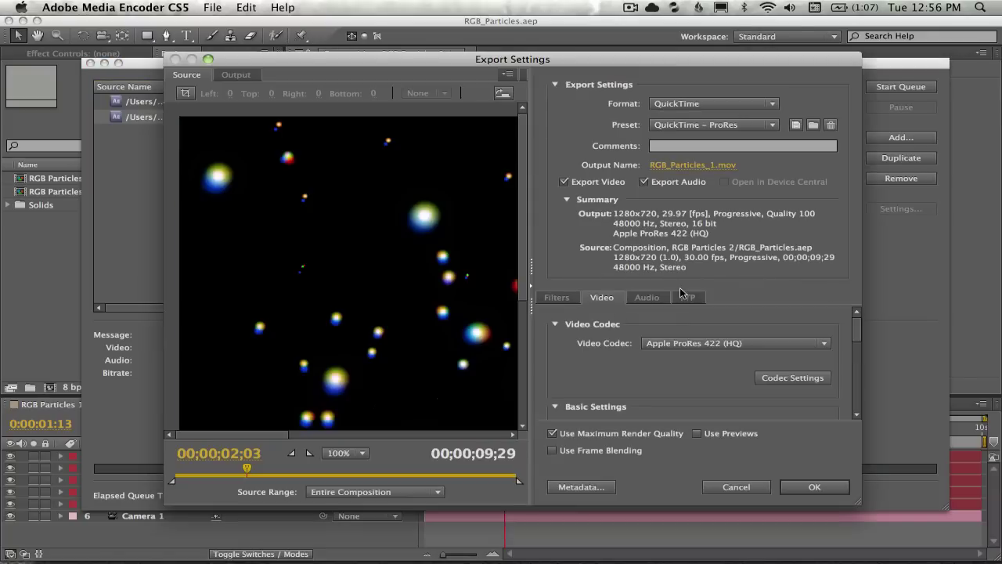
click(687, 298)
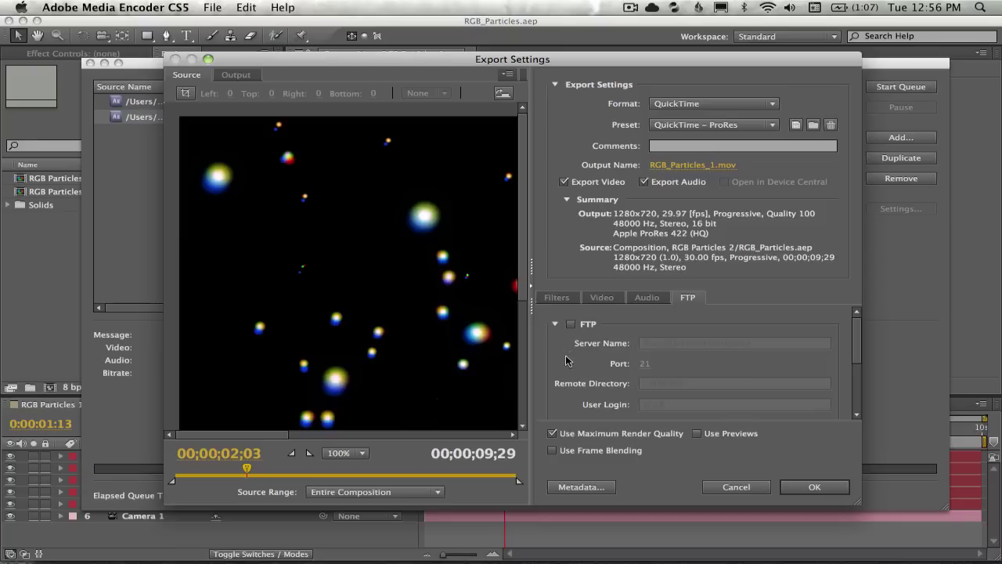
click(735, 487)
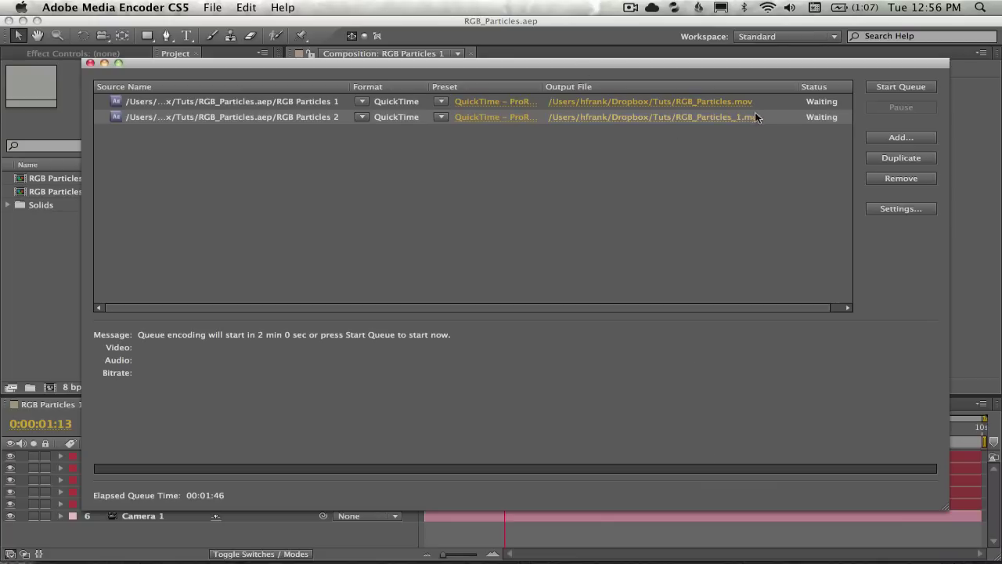
click(885, 91)
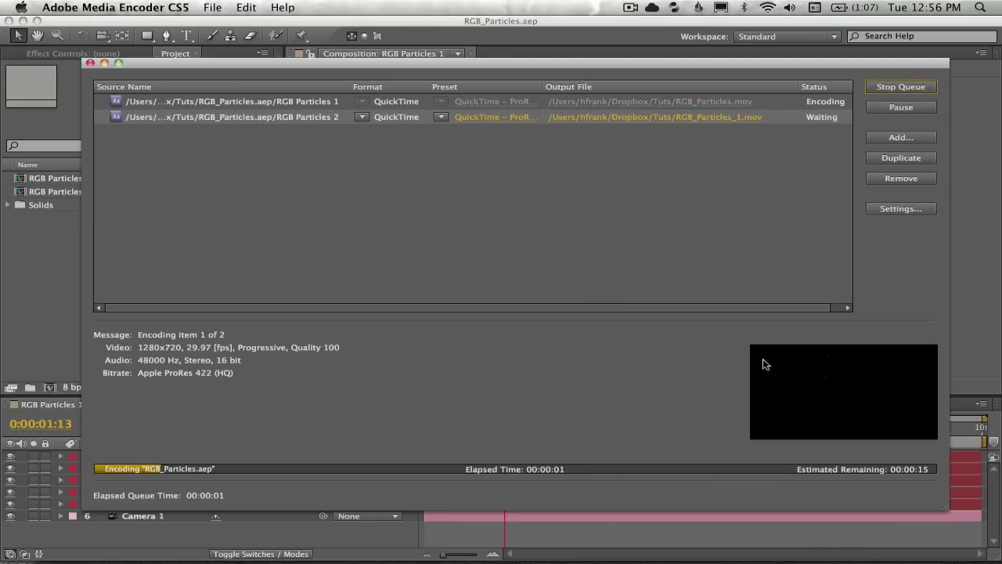
click(360, 262)
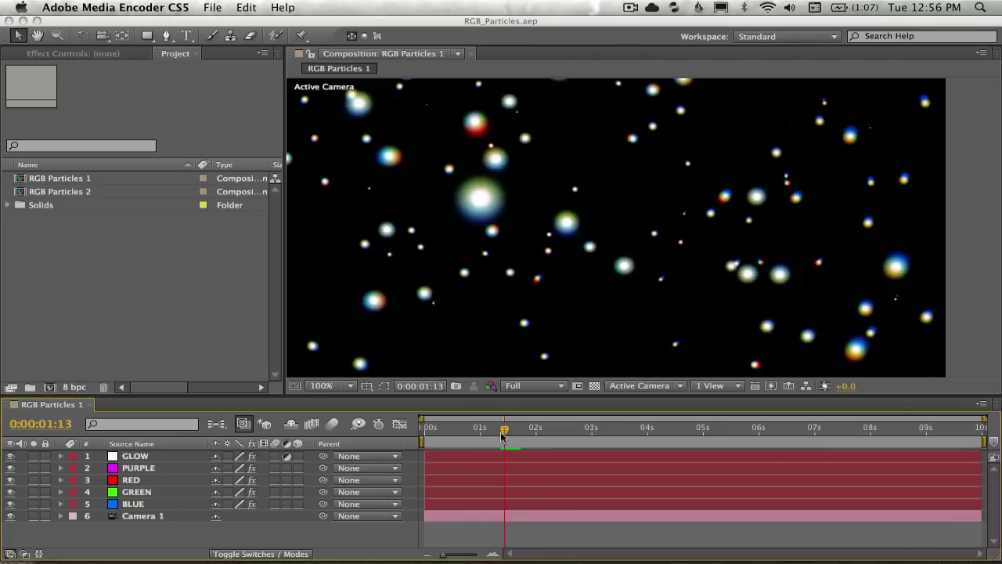
Jump the RGB Particles 1 preview to 0:00:02:28, then switch back to Media Encoder.
click(587, 433)
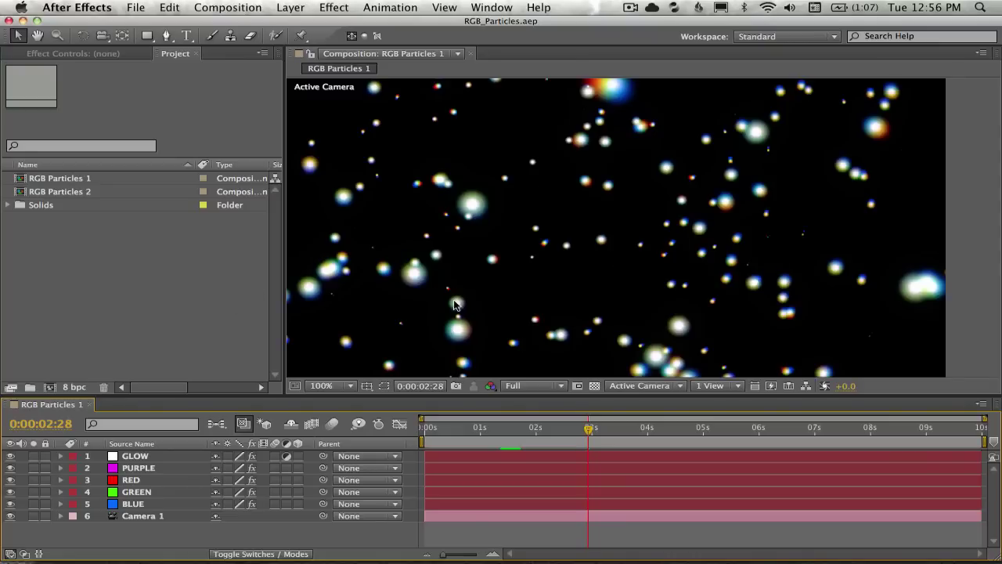
key(super+Tab)
click(554, 270)
Stop the queue without finishing the current file and remove both RGB Particles jobs.
key(super+Tab)
key(super+Tab)
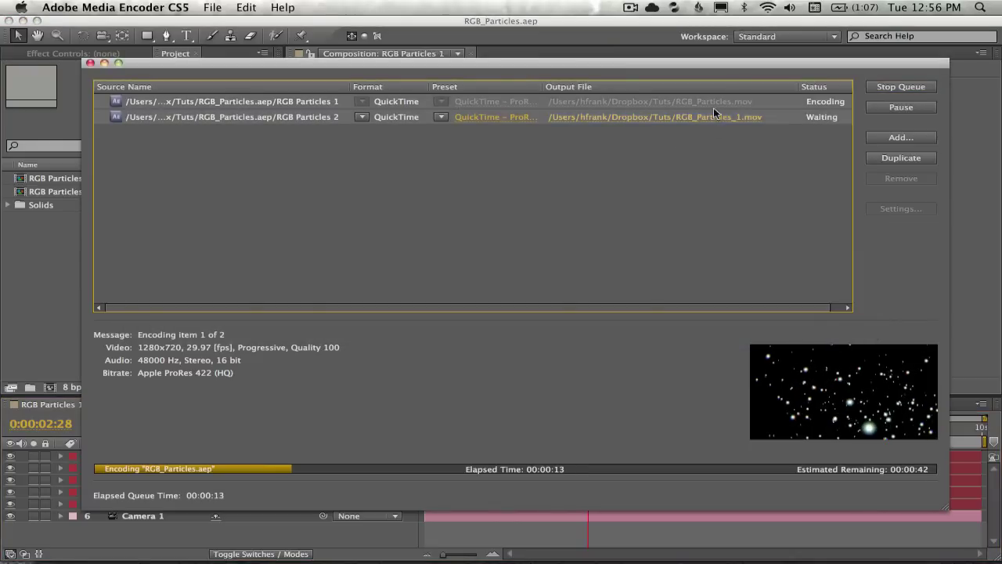
click(900, 86)
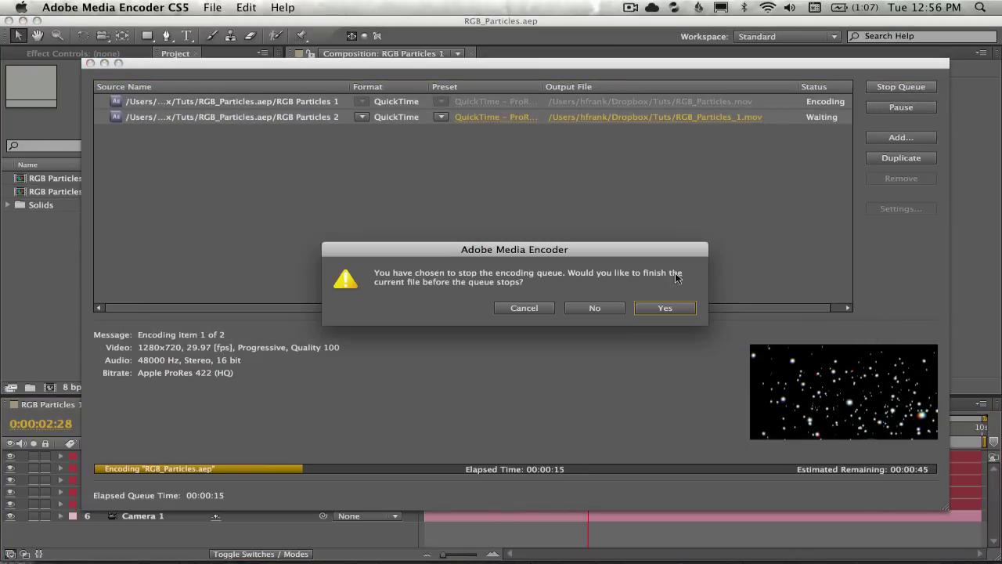
click(594, 310)
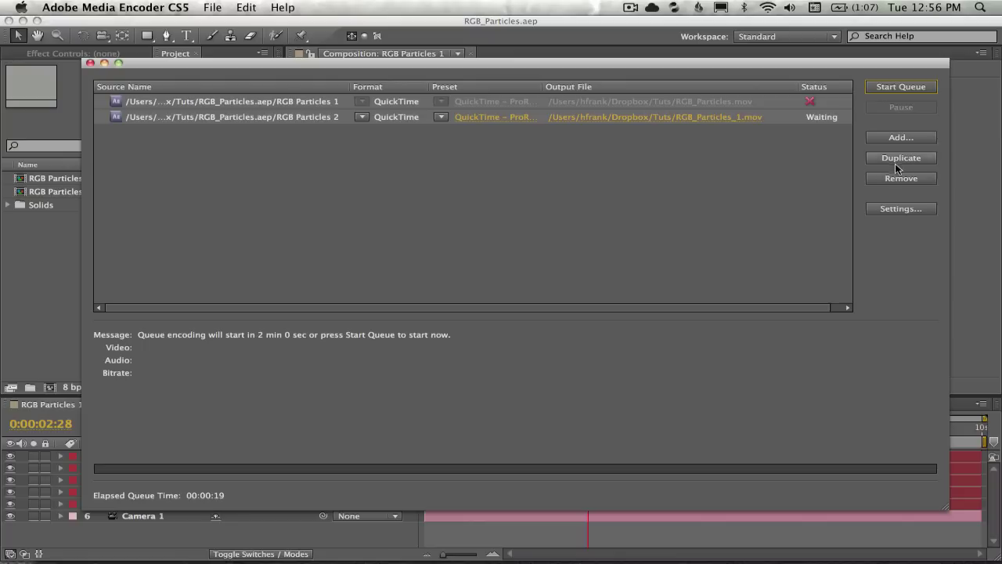
click(899, 178)
click(664, 309)
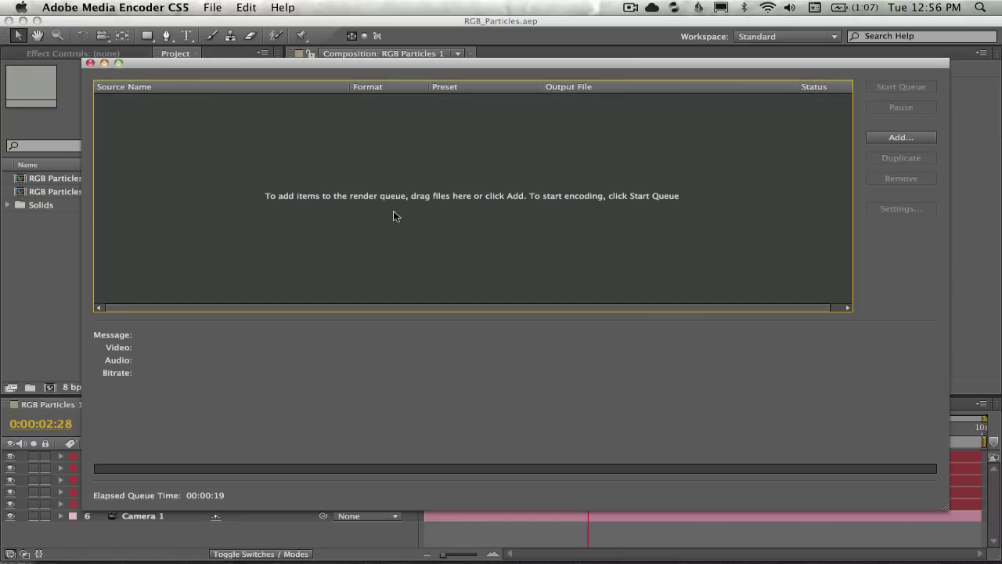
Check the add-item options, then make the Finder the active application.
click(208, 8)
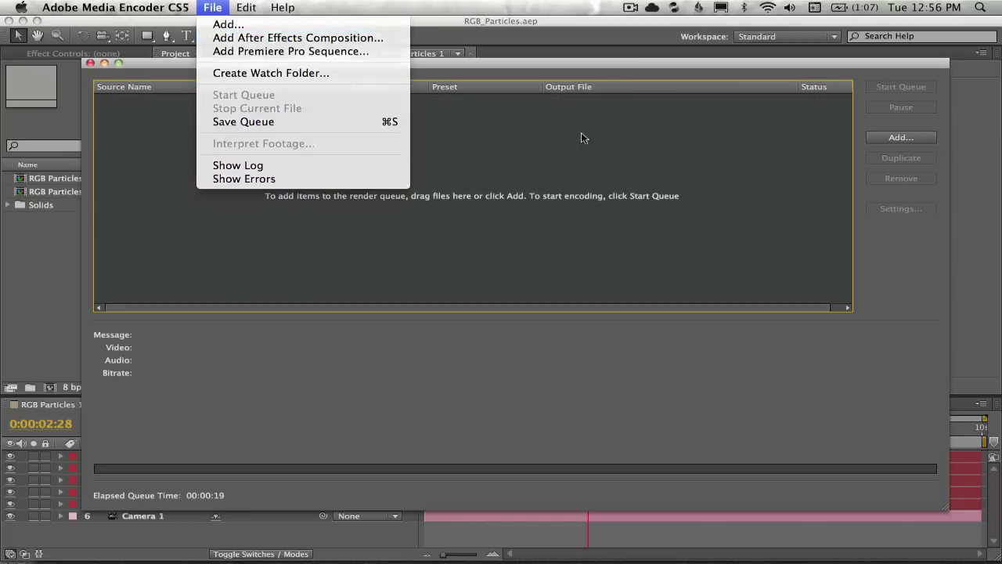
key(super+Tab)
click(414, 313)
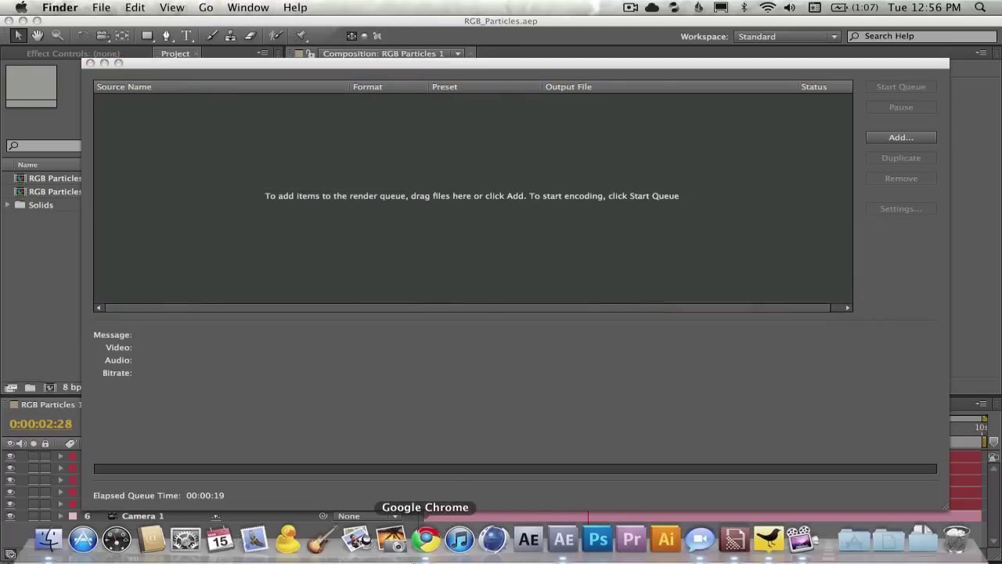
Drag RGB_Particles.aep from Dropbox > Tuts in a new Finder window onto Media Encoder's queue.
click(48, 538)
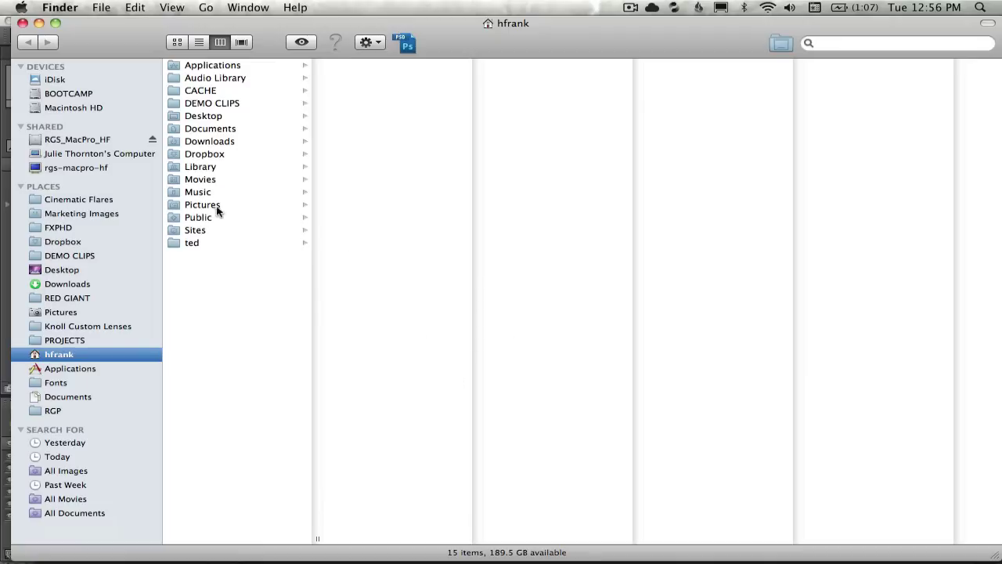
click(204, 154)
click(348, 372)
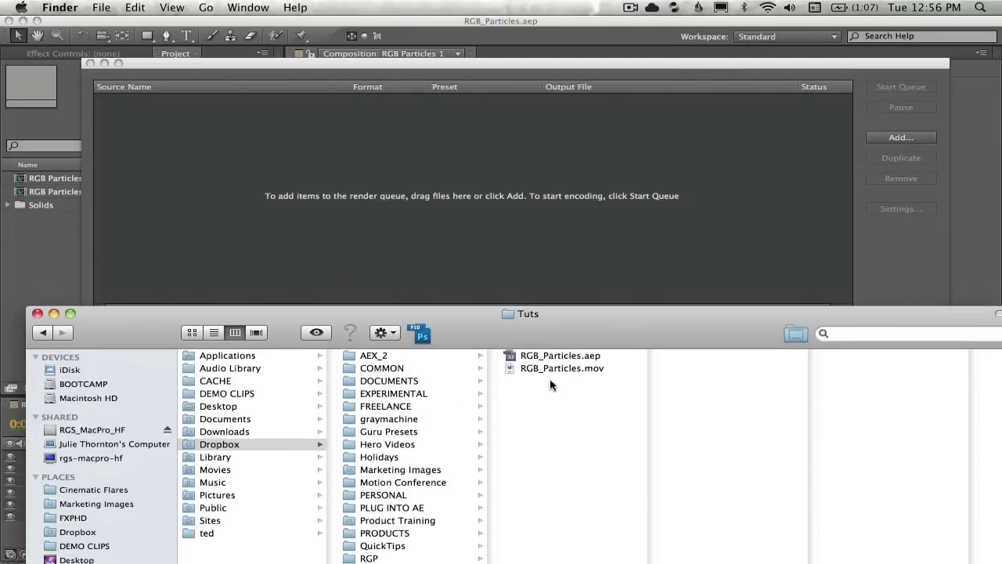
drag(559, 357, 587, 196)
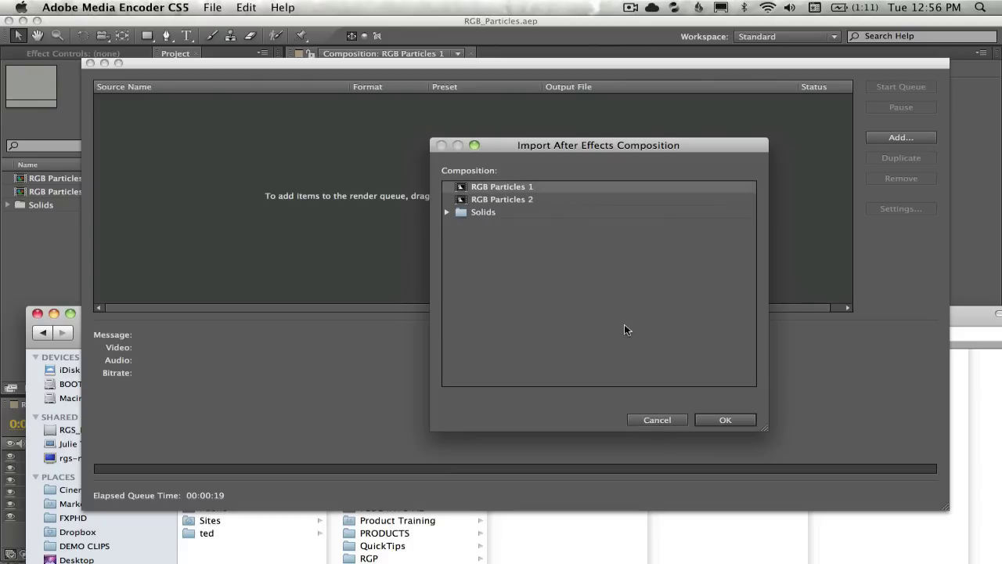
Add the RGB Particles 1 composition to the Media Encoder queue.
click(527, 199)
click(525, 186)
double_click(523, 188)
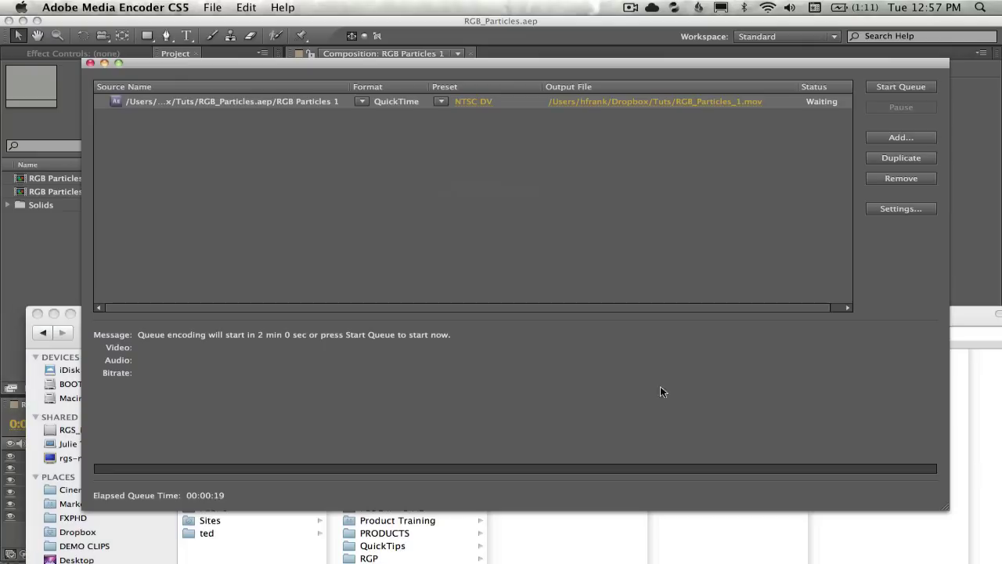
Set its preset to QuickTime – ProRes, start the queue, and return to After Effects.
click(455, 102)
click(441, 101)
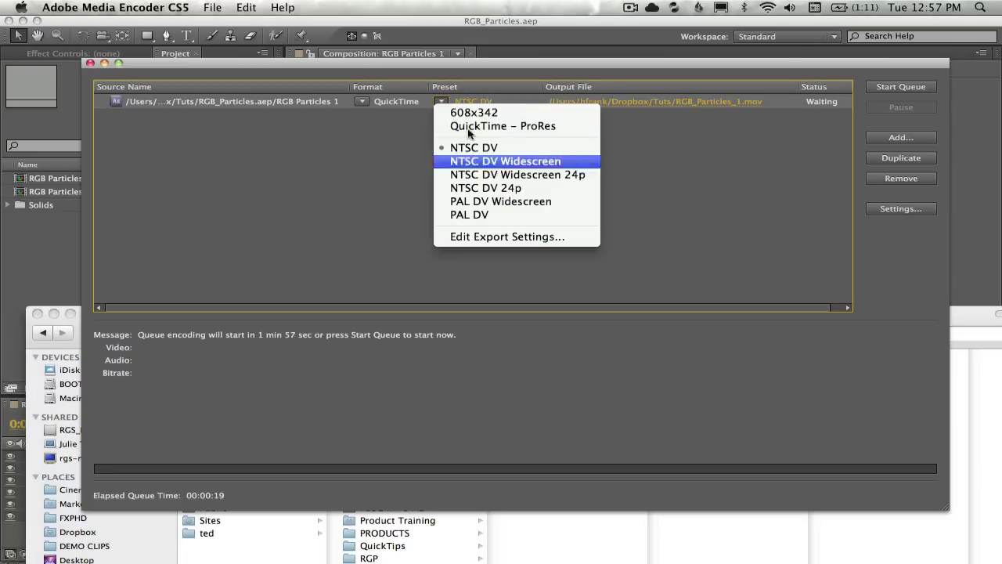
click(515, 63)
click(878, 87)
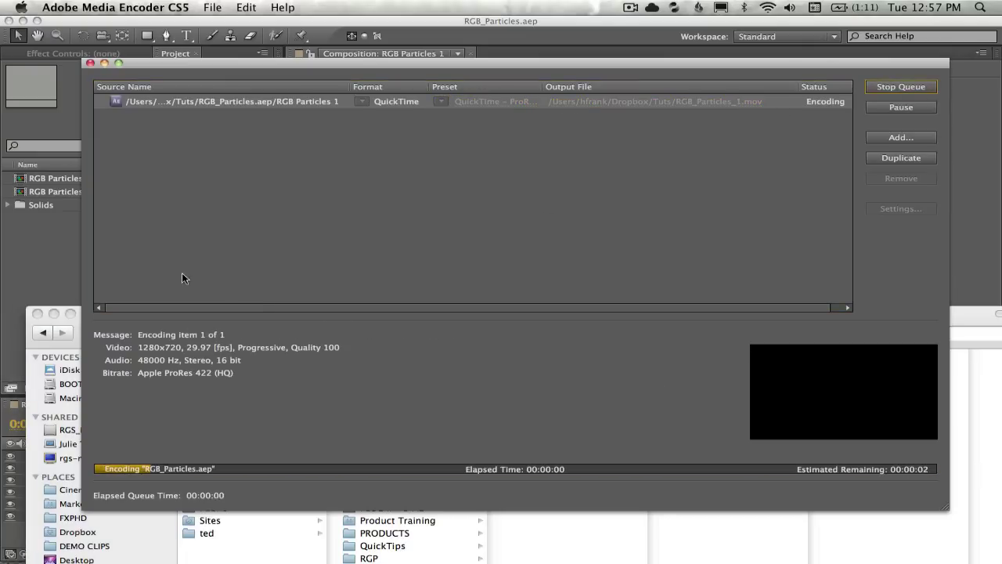
key(super+Tab)
Scrub through the RGB Particles 1 animation and stop at 0:00:01:16.
drag(495, 433, 565, 445)
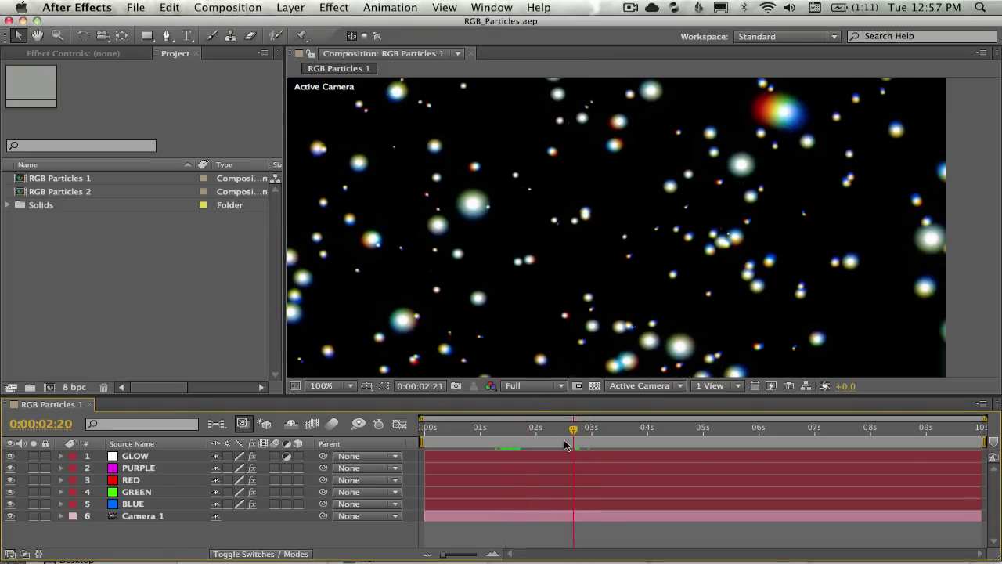
click(512, 428)
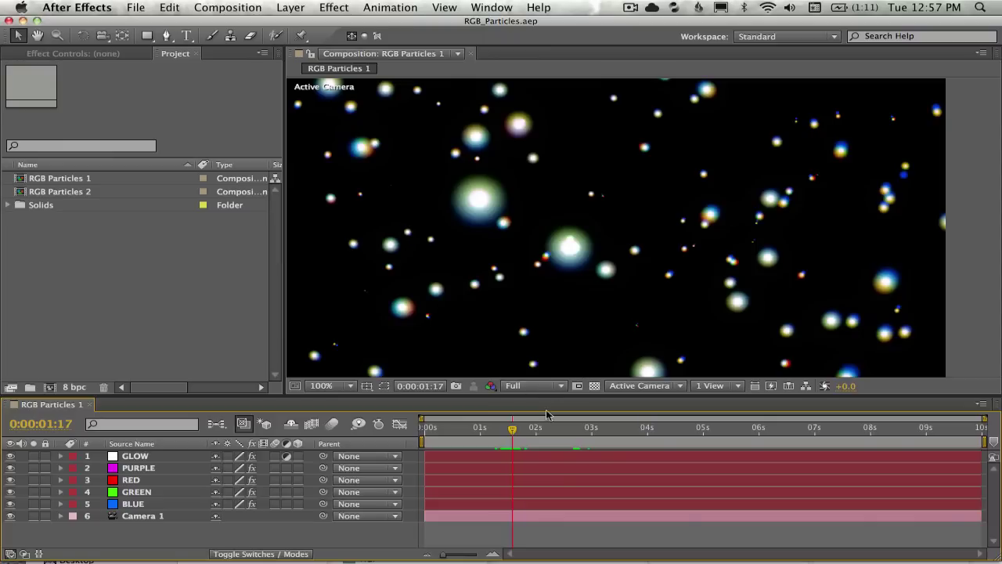
drag(508, 432, 505, 431)
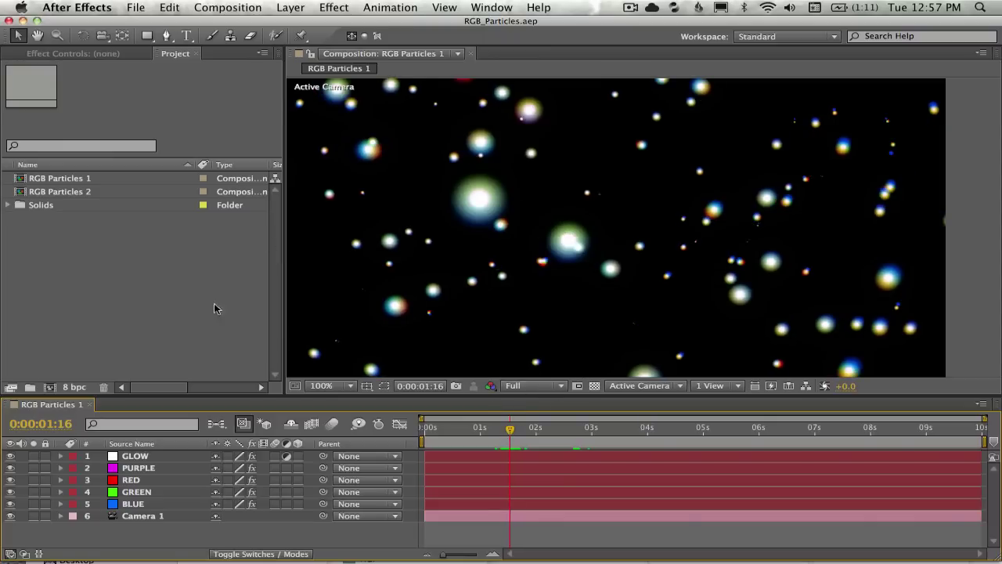
Bring Chrome forward, shift its window slightly left, and show the BG Renderer page.
key(super+Tab)
key(super+Tab)
key(super+Tab)
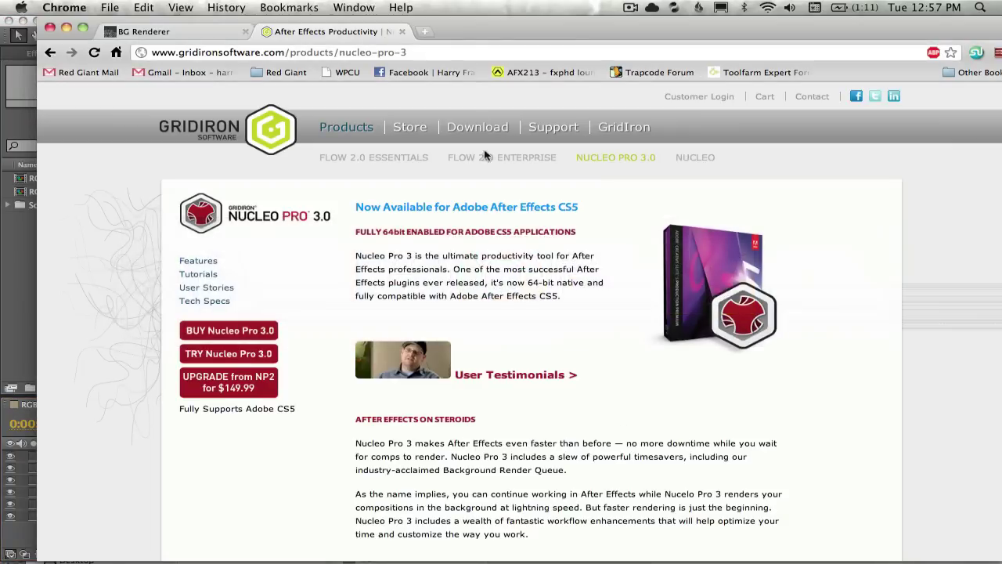
drag(503, 28, 470, 19)
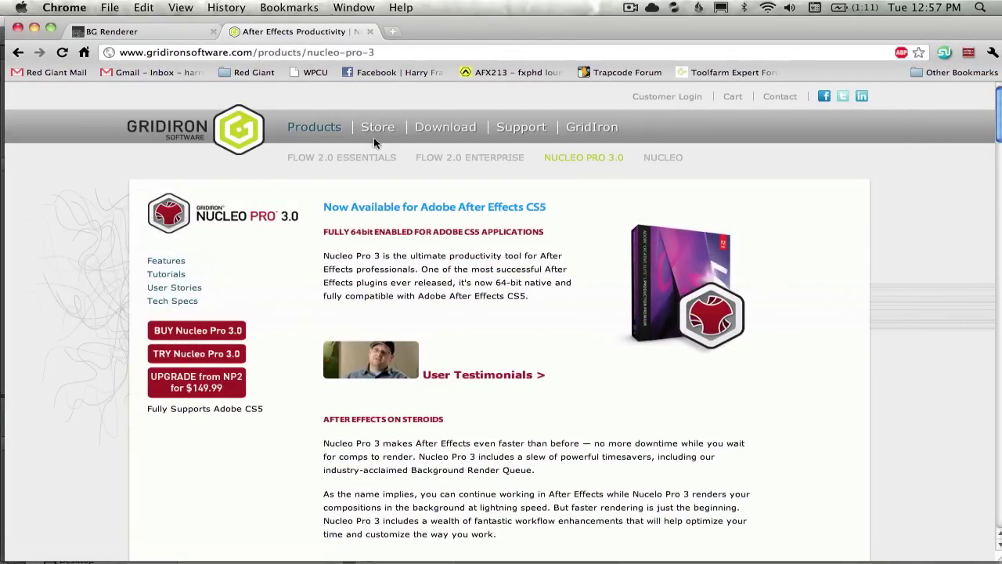
click(186, 35)
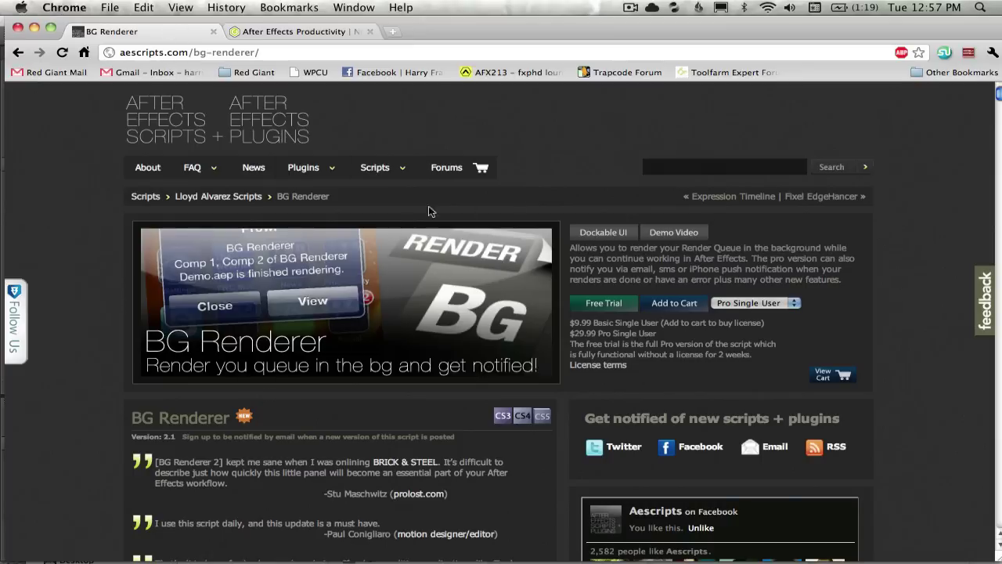
scroll(463, 152, down, 3)
scroll(747, 242, up, 3)
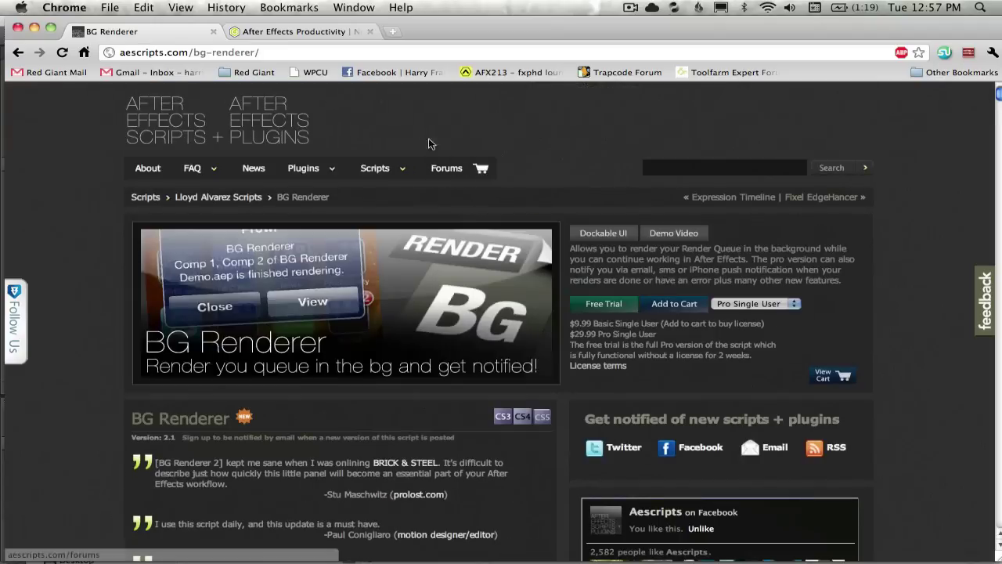
Select the aescripts.com site name in the address bar, remaining in Chrome.
double_click(155, 53)
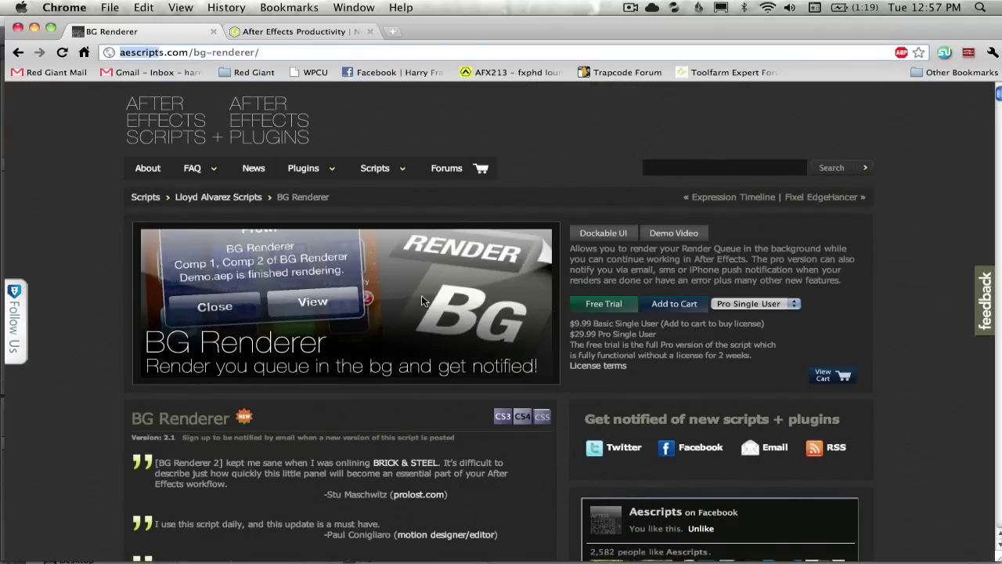
key(super+Tab)
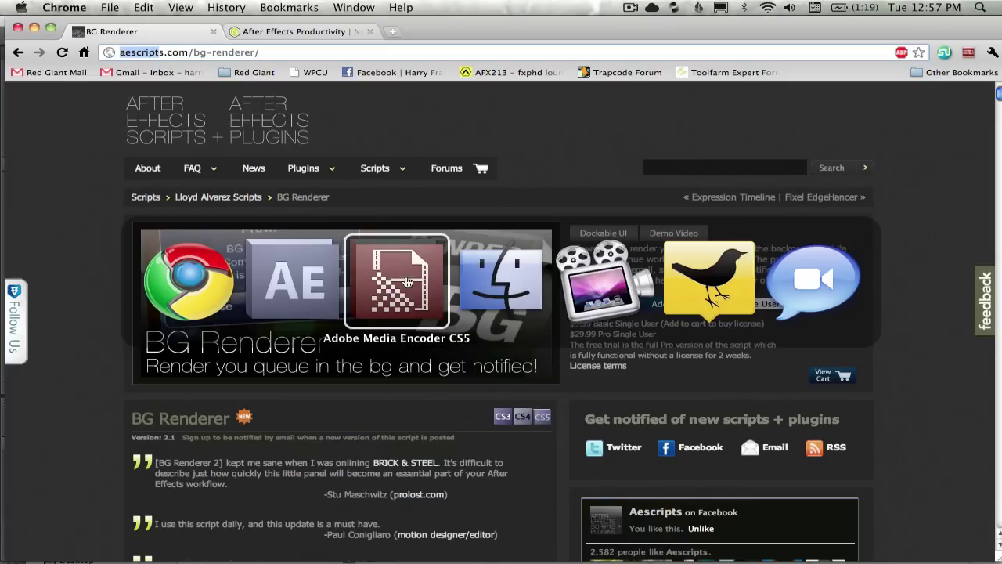
key(Escape)
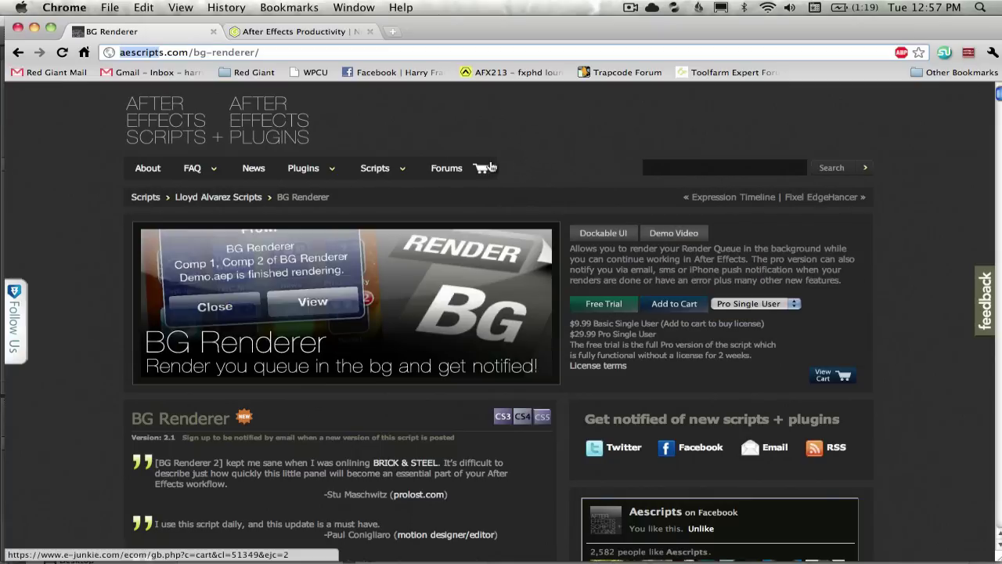